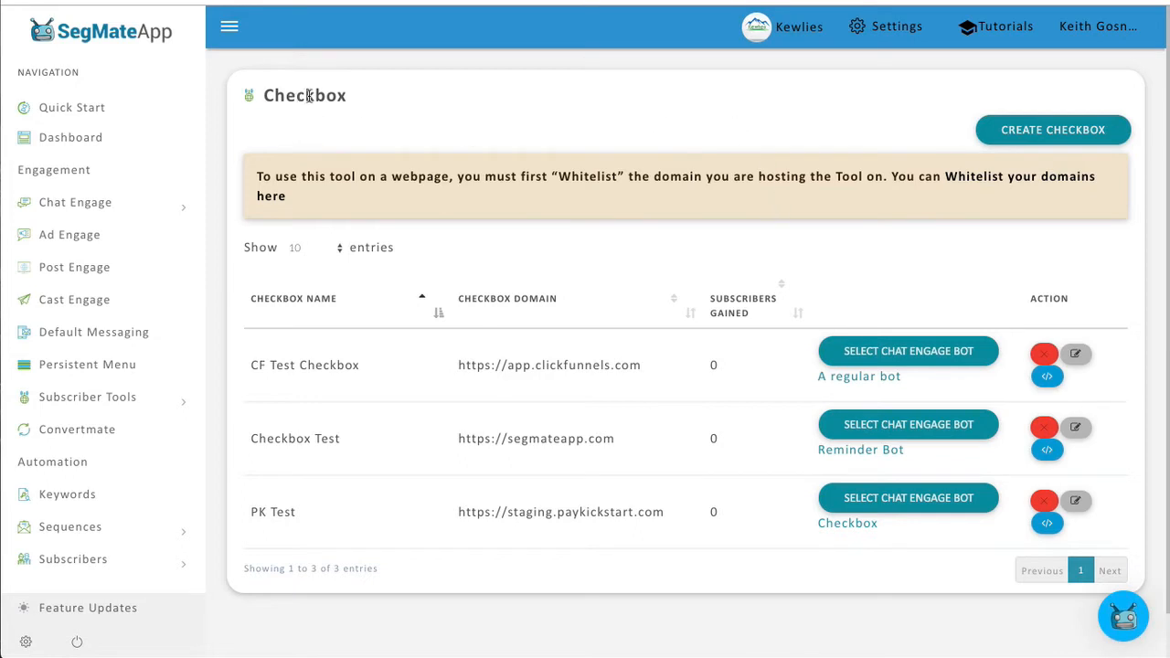
click(117, 402)
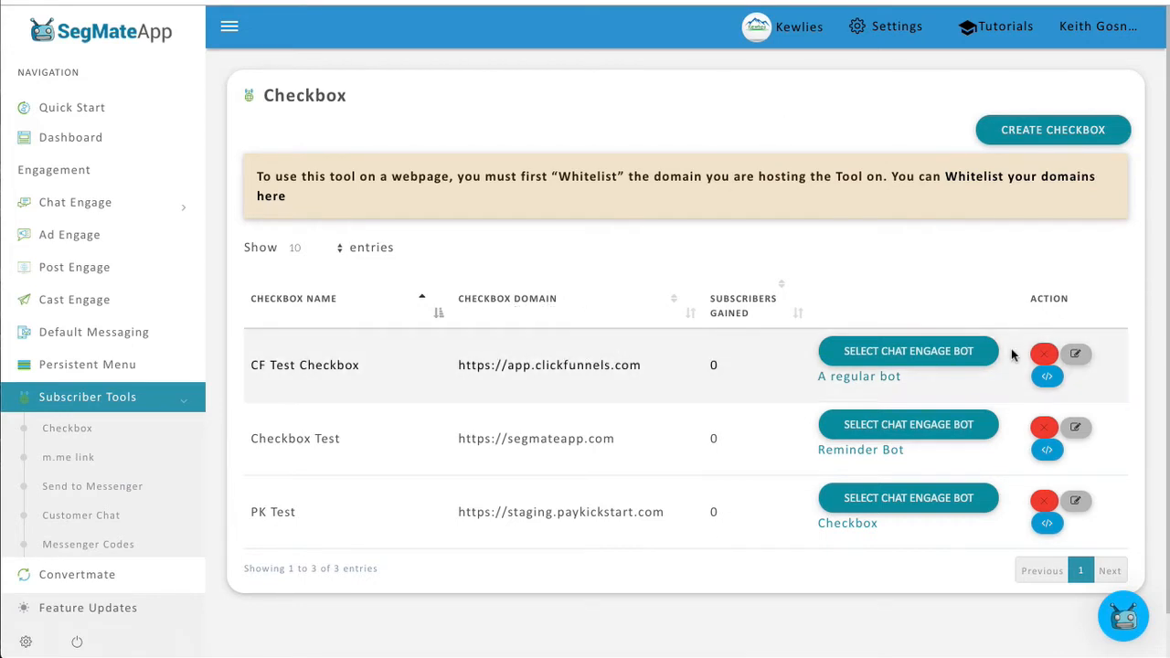
click(1077, 357)
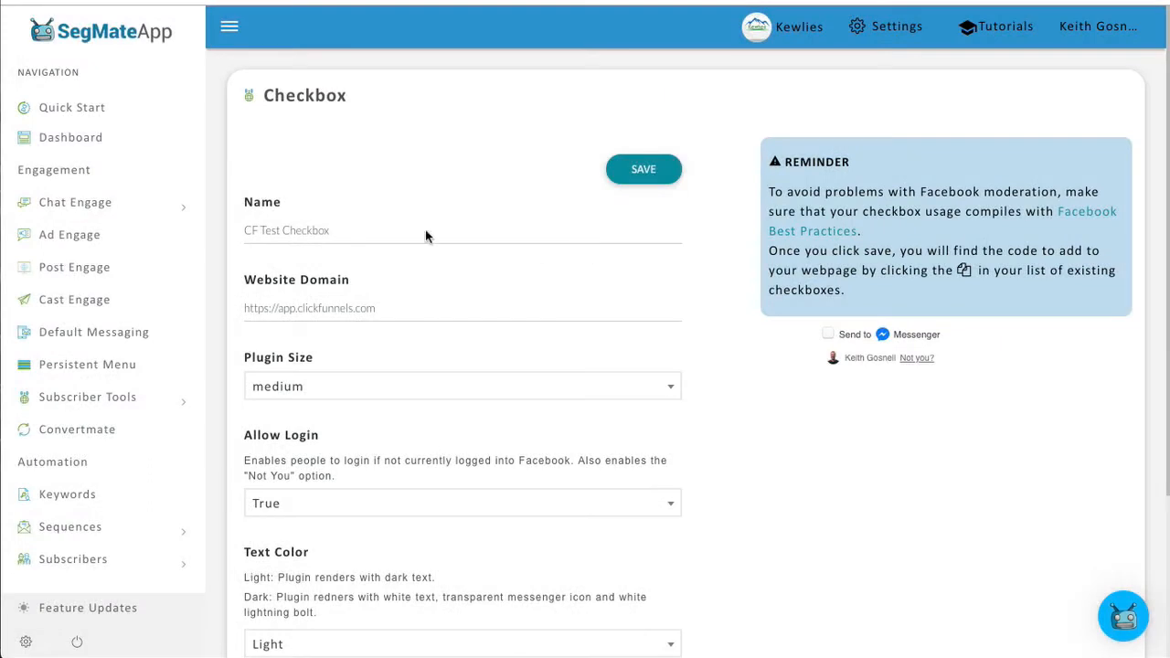
drag(392, 310, 241, 317)
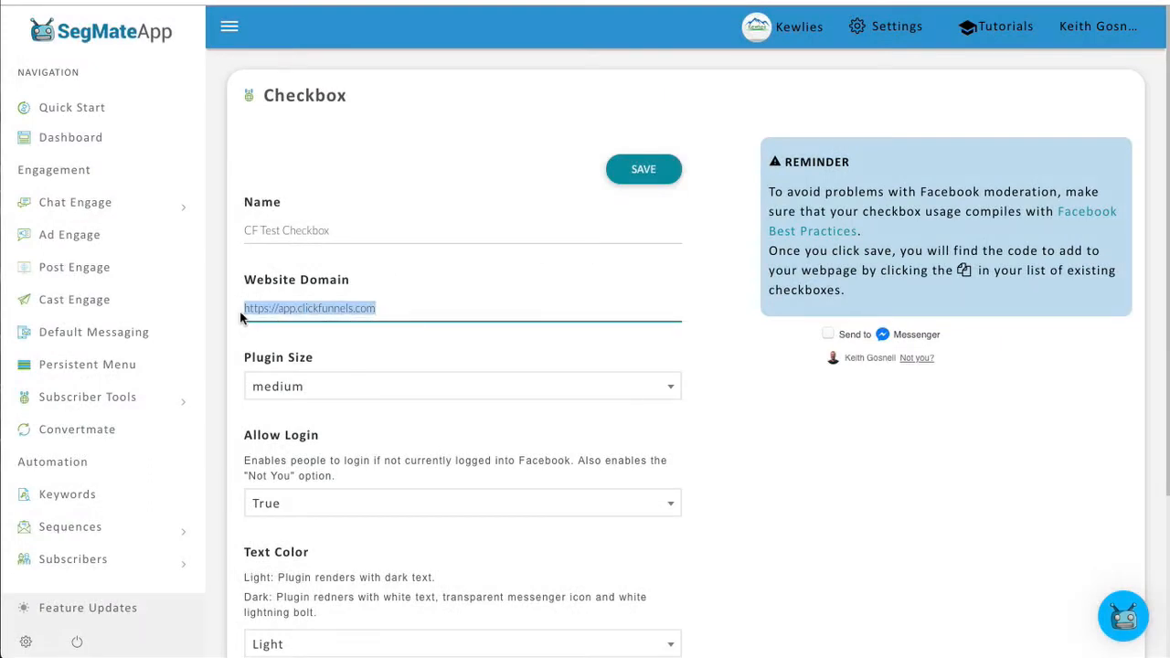
click(545, 297)
click(896, 36)
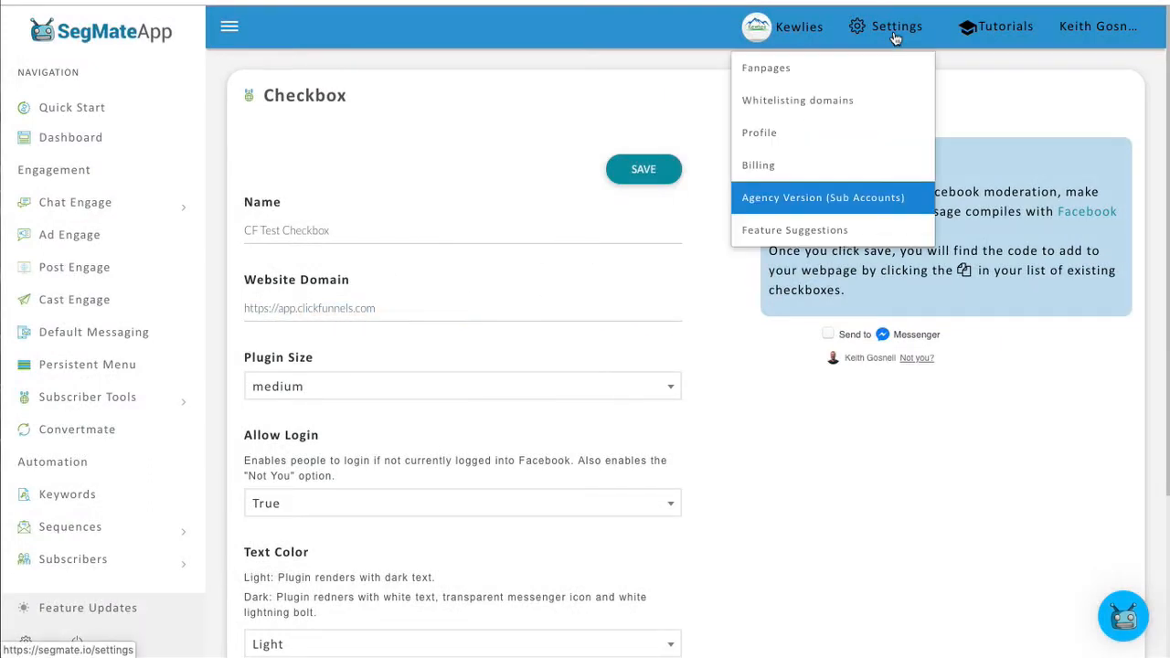
right_click(797, 112)
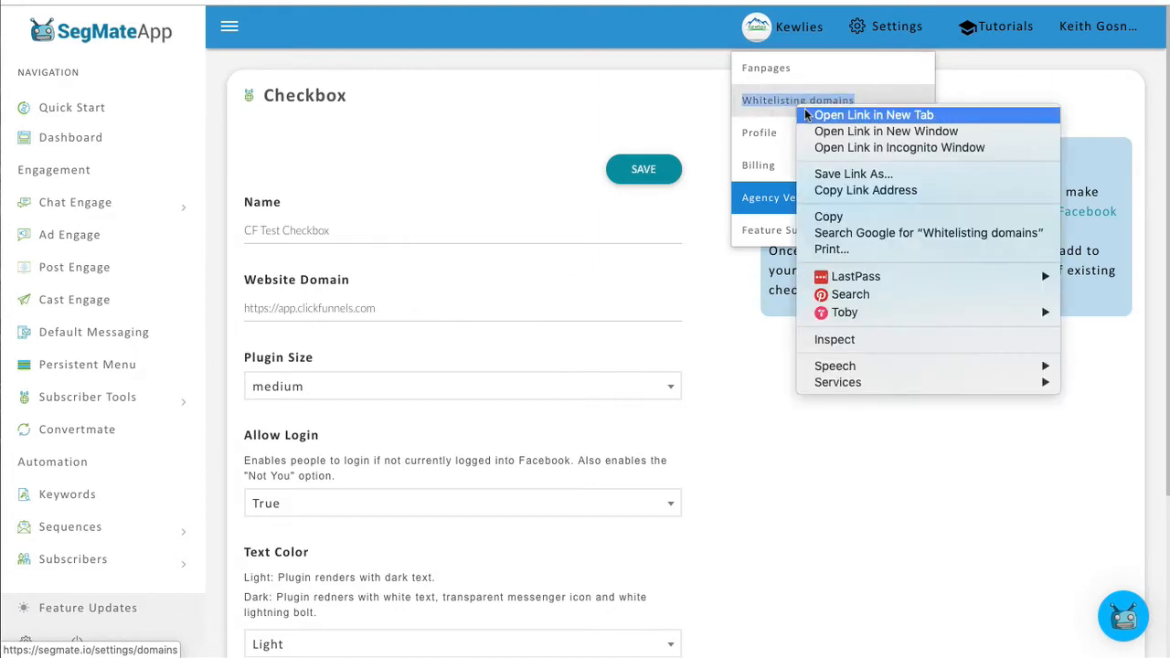
click(804, 110)
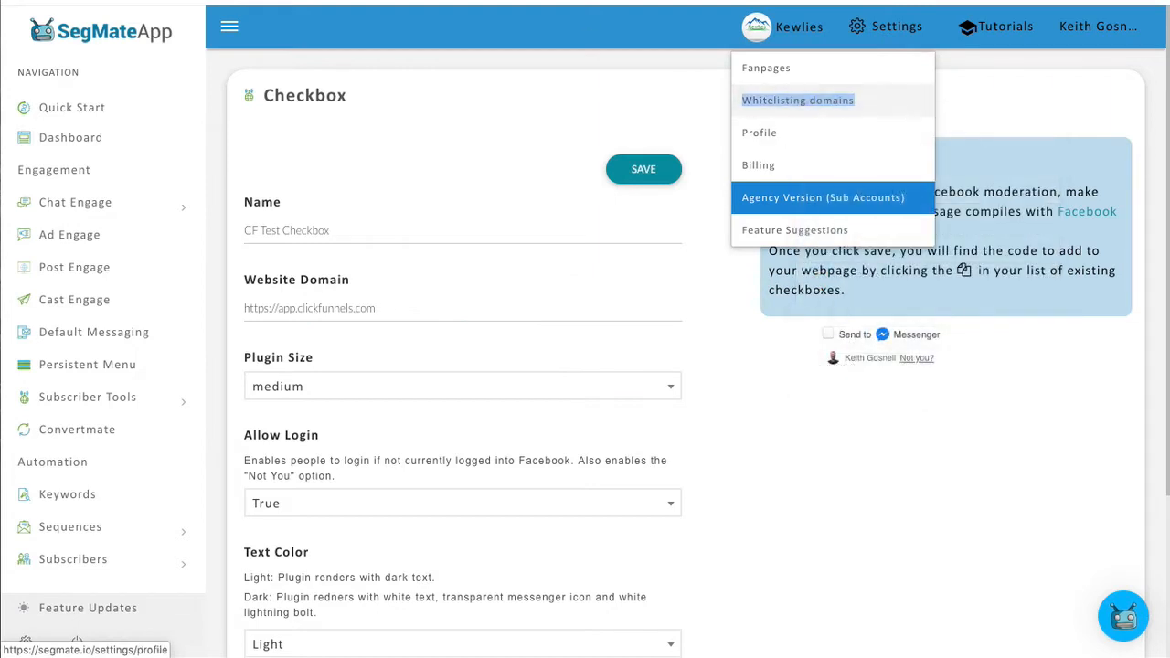
click(582, 61)
click(571, 1)
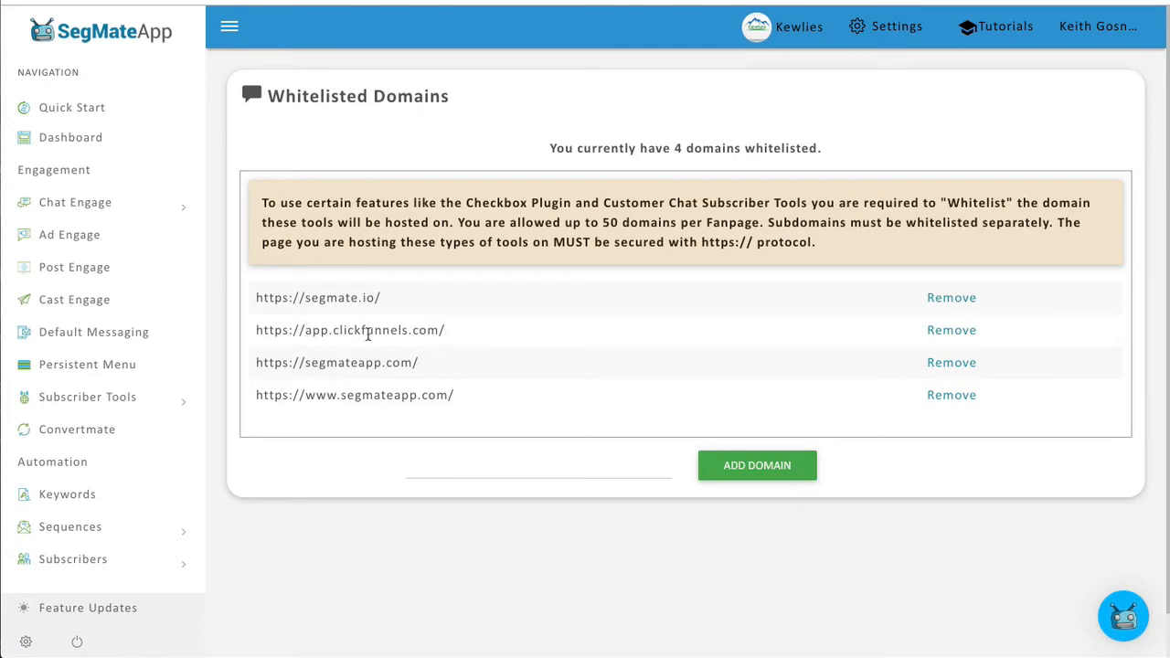
drag(294, 332, 404, 332)
click(420, 332)
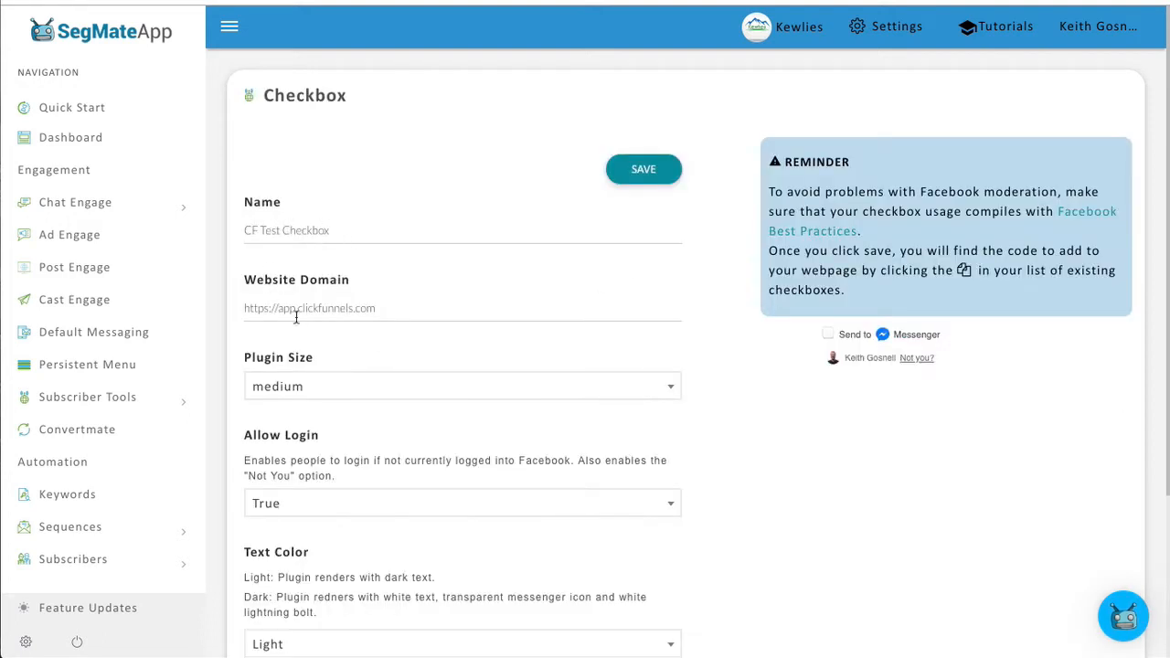
Return to the CF Test Checkbox form, review its settings and save it
scroll(402, 370, down, 2)
scroll(365, 442, up, 2)
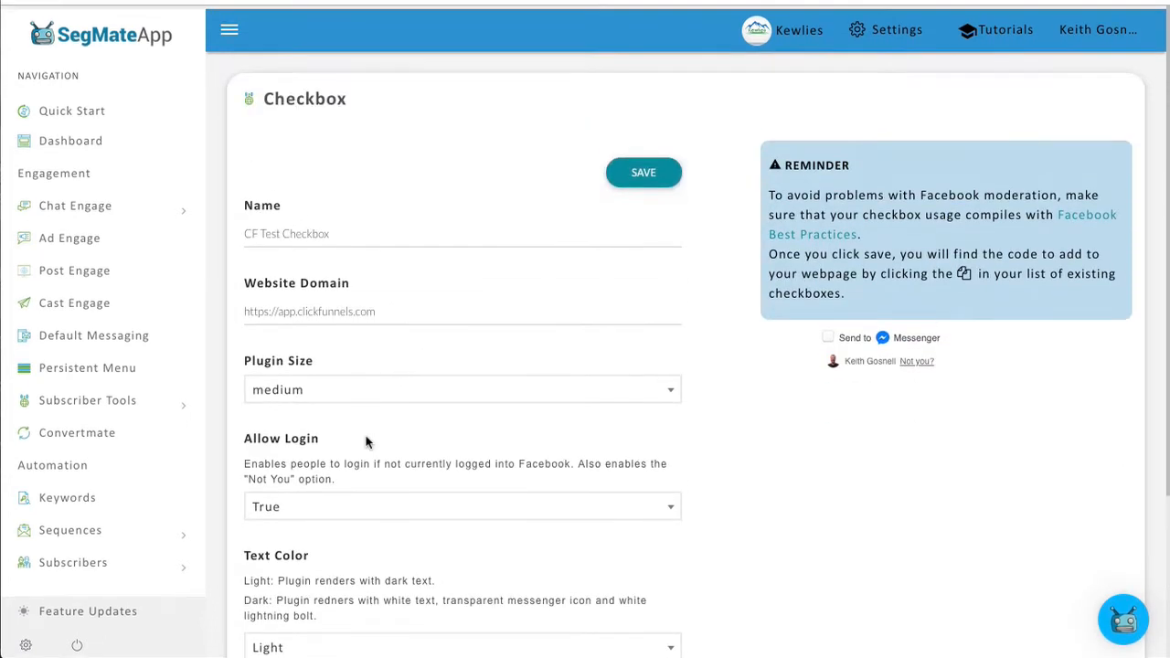
click(631, 173)
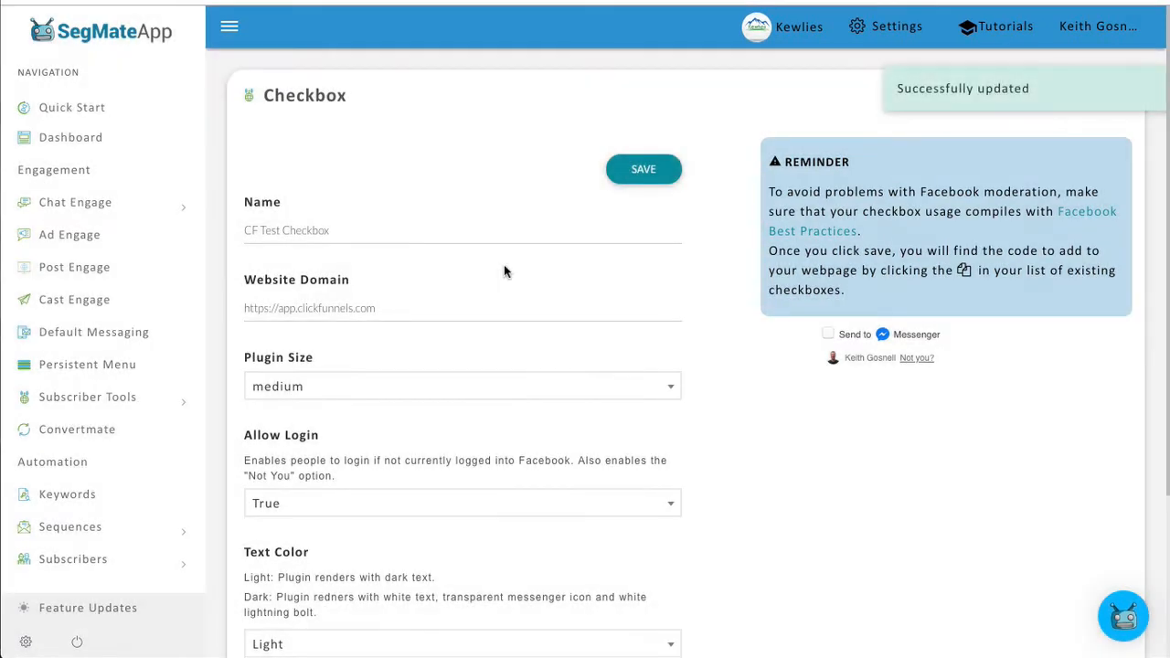
Go back to the checkbox list, get the script for CF Test Checkbox and copy its header code
click(117, 405)
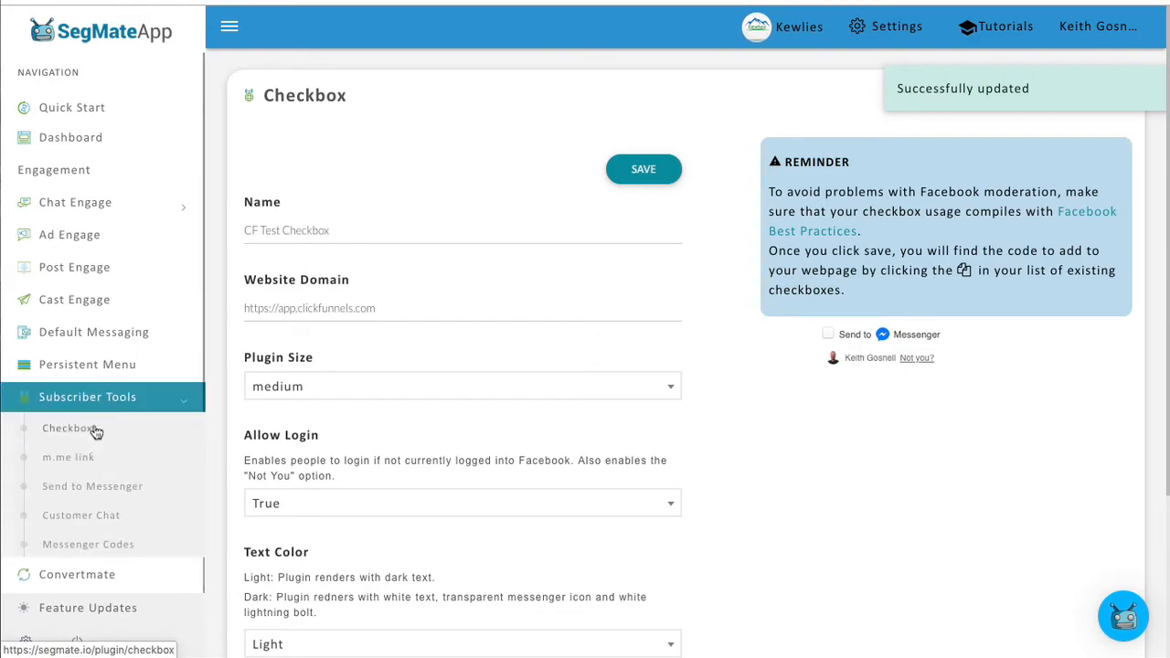
click(91, 429)
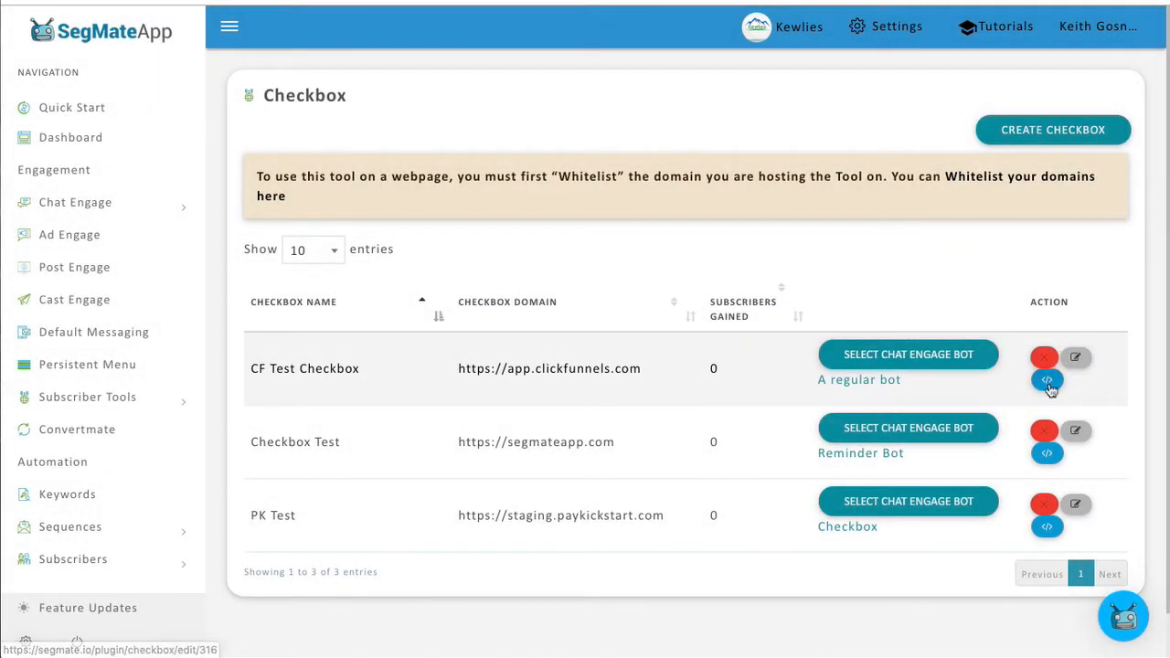
click(1046, 381)
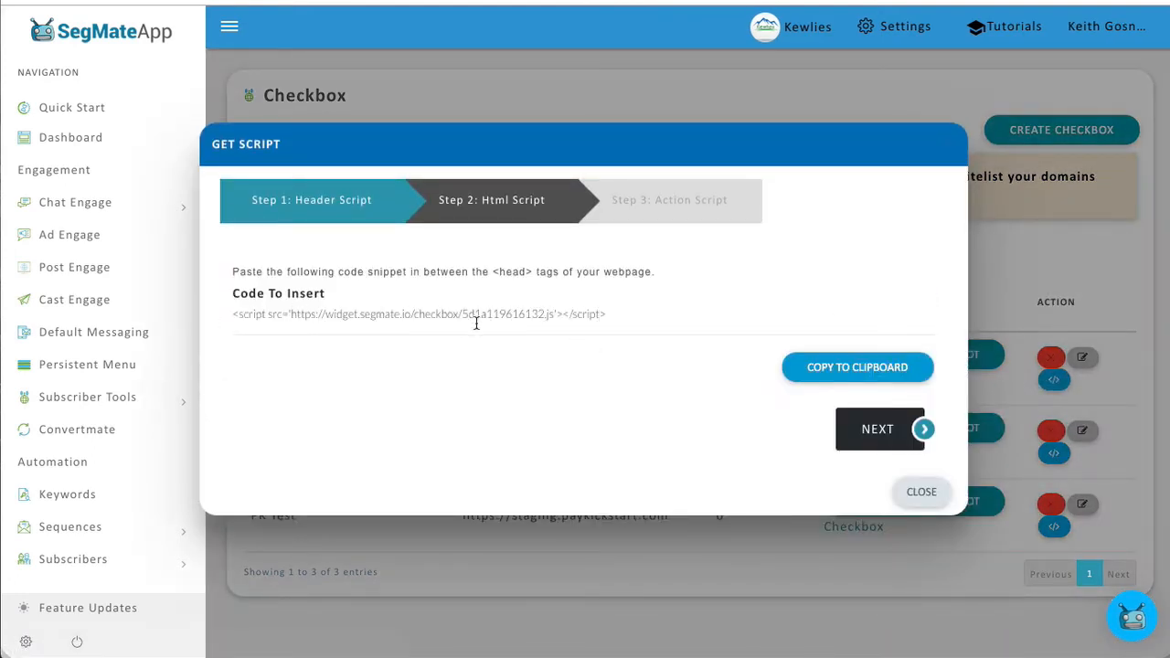
click(824, 371)
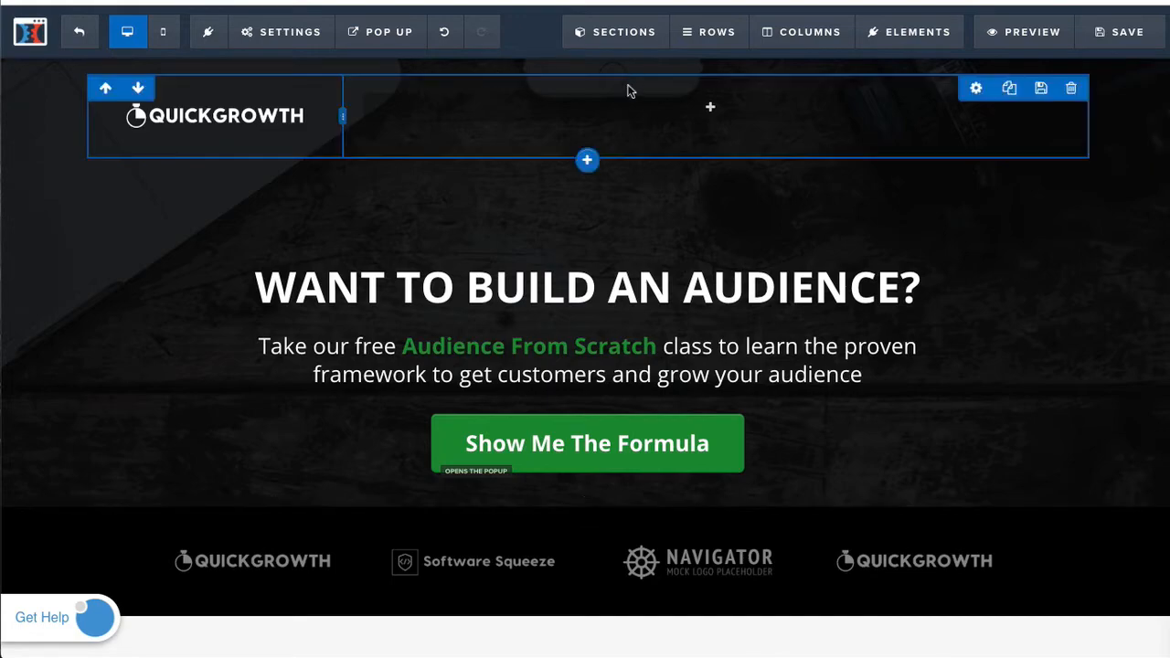
Switch to the ClickFunnels page editor, preview the landing page and try opening and closing its sign-up pop-up from the Show Me The Formula button
click(1015, 33)
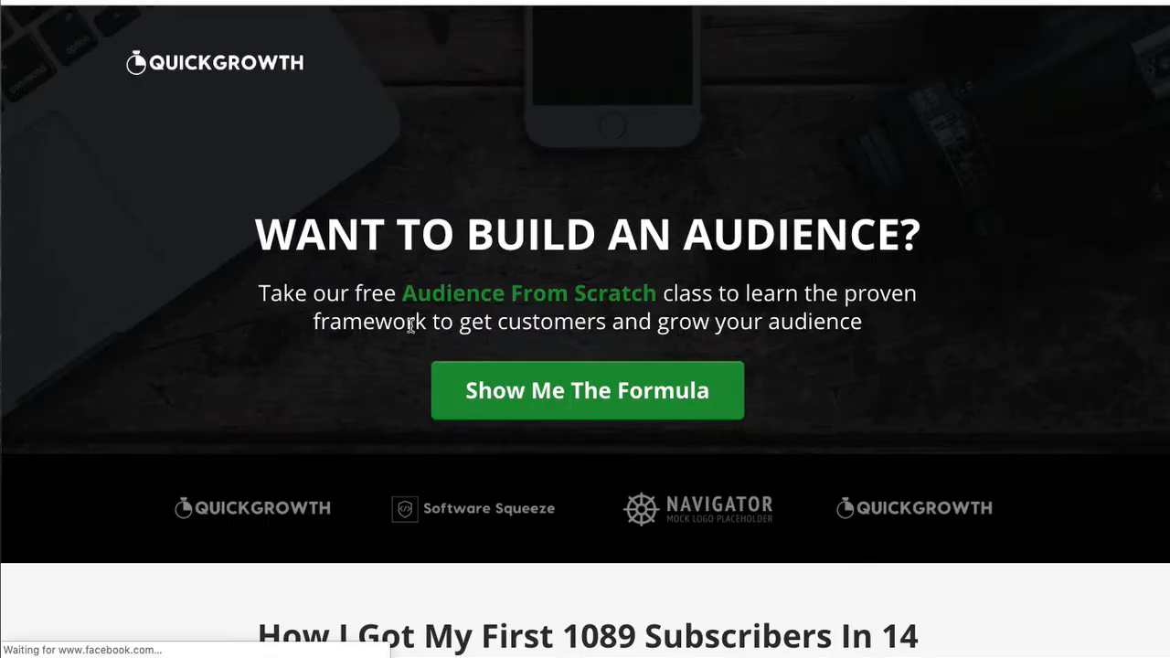
scroll(372, 341, down, 3)
scroll(372, 341, down, 10)
scroll(574, 399, up, 15)
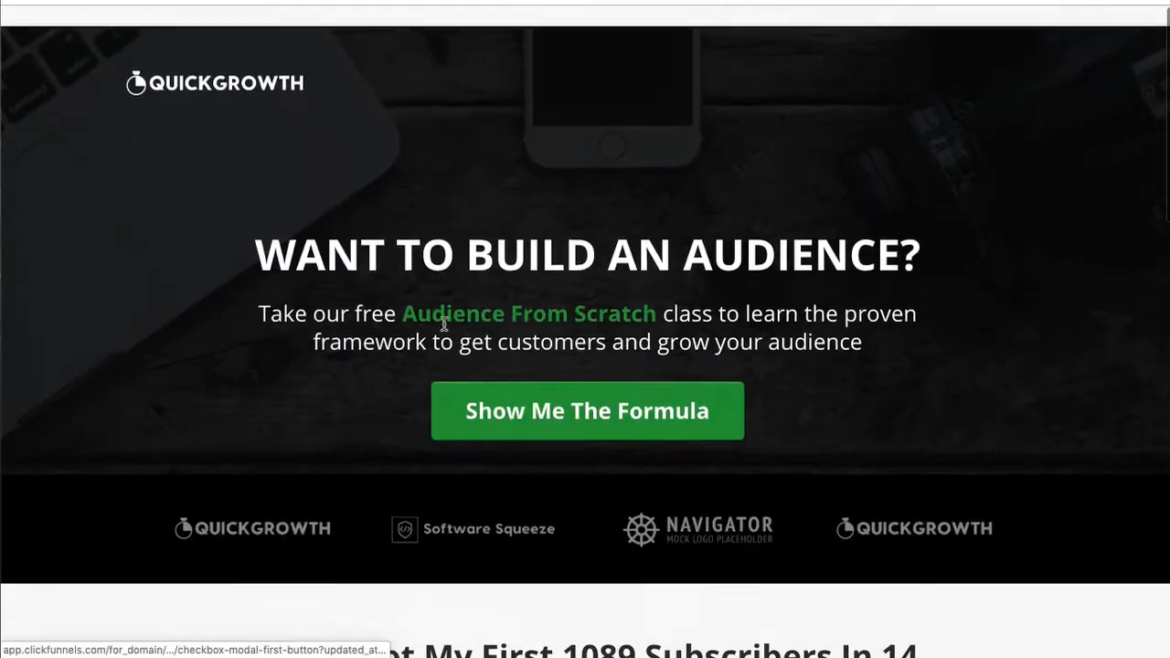
click(574, 398)
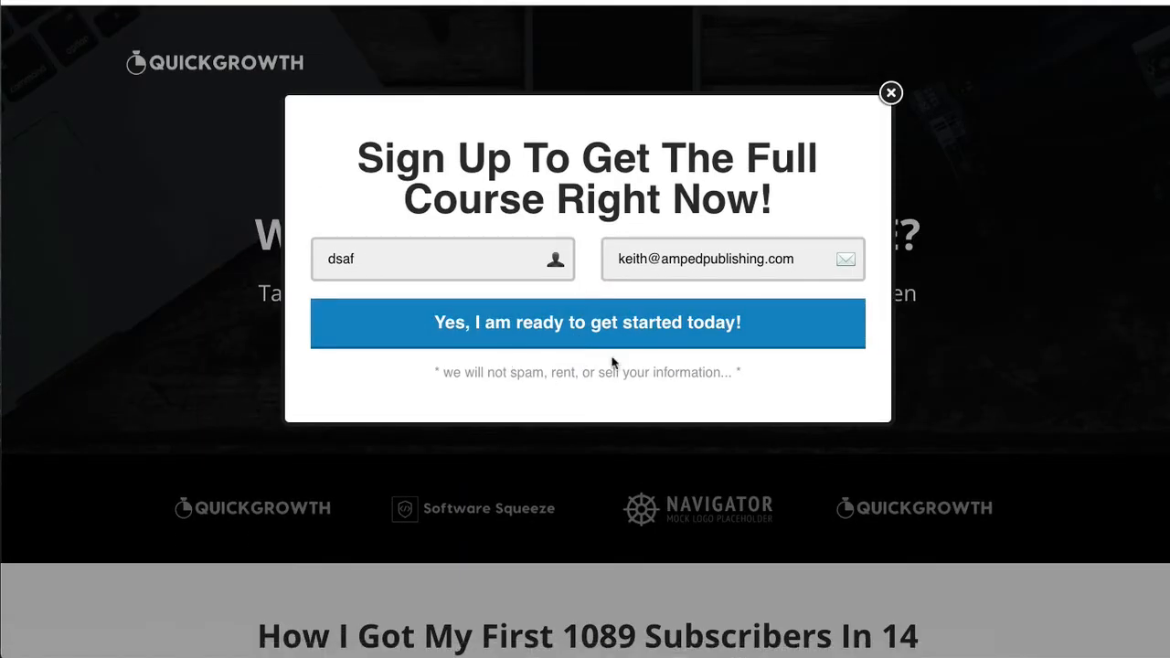
click(891, 93)
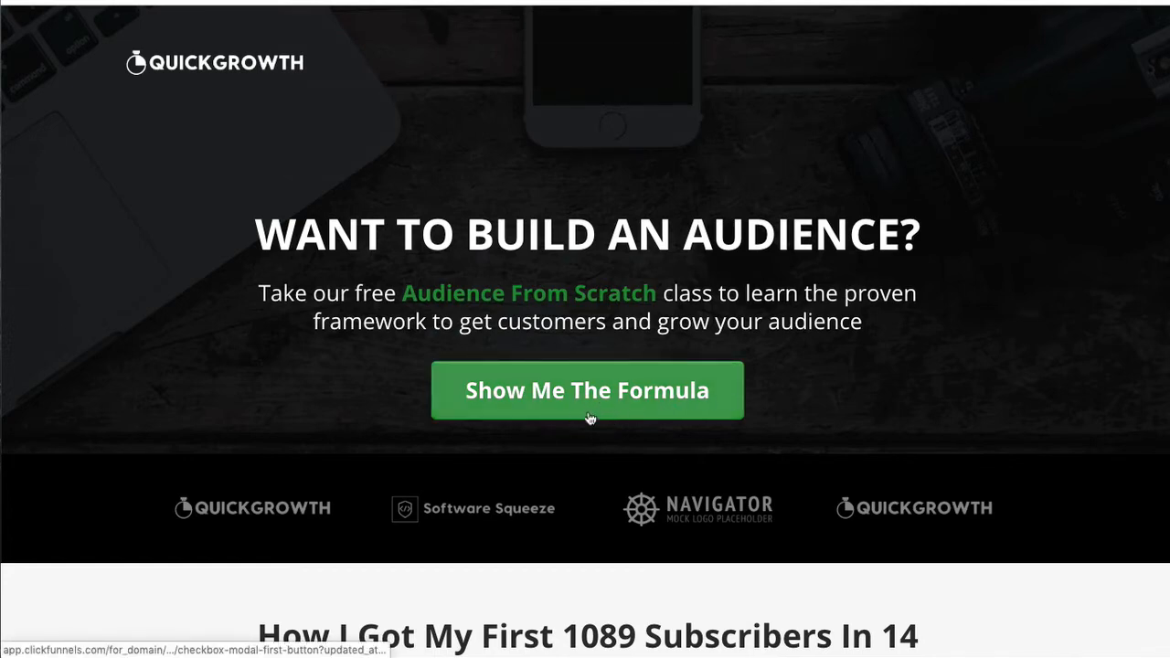
click(558, 409)
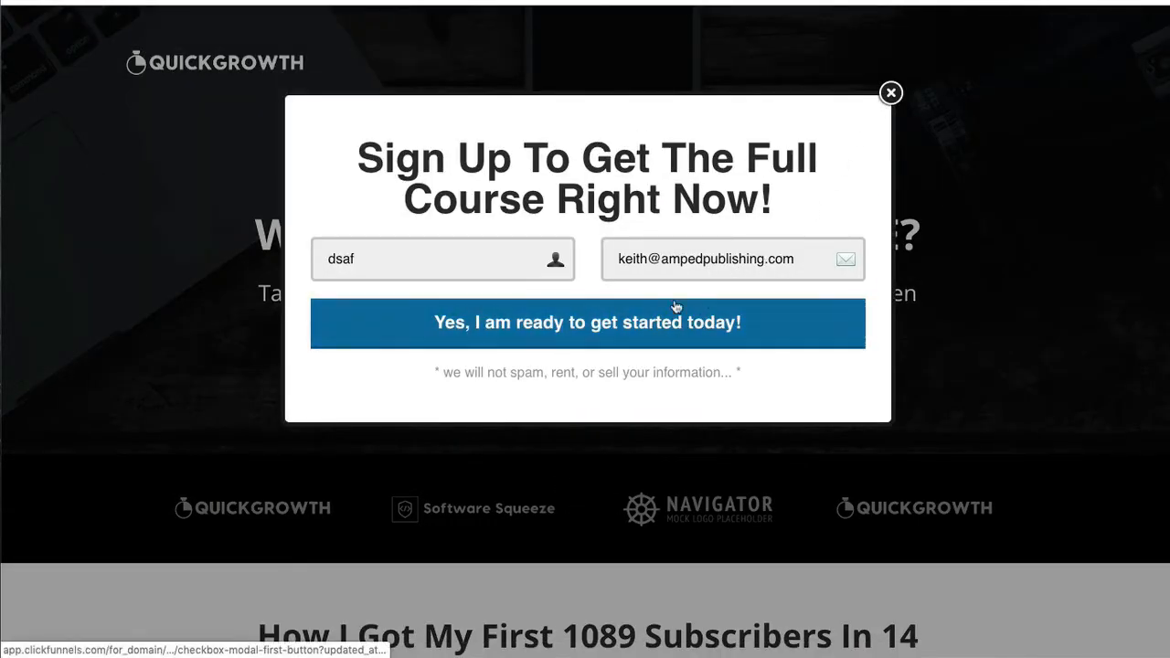
click(887, 95)
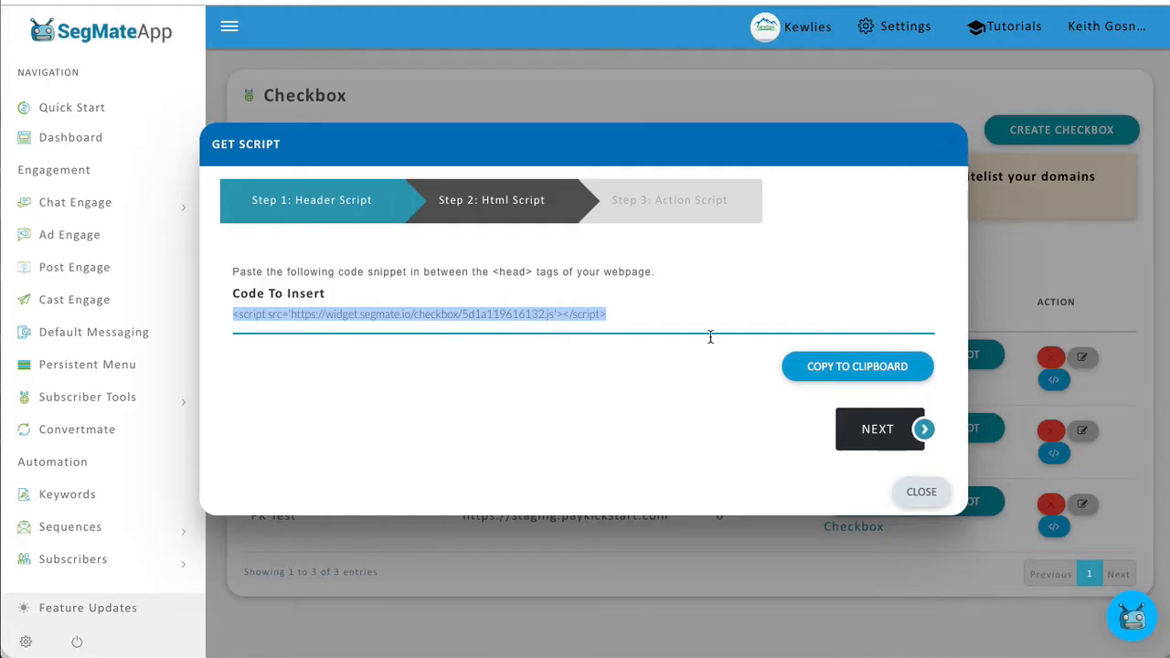
Copy the SegMate header script again, paste it into the ClickFunnels page's footer tracking code and save the page
click(849, 365)
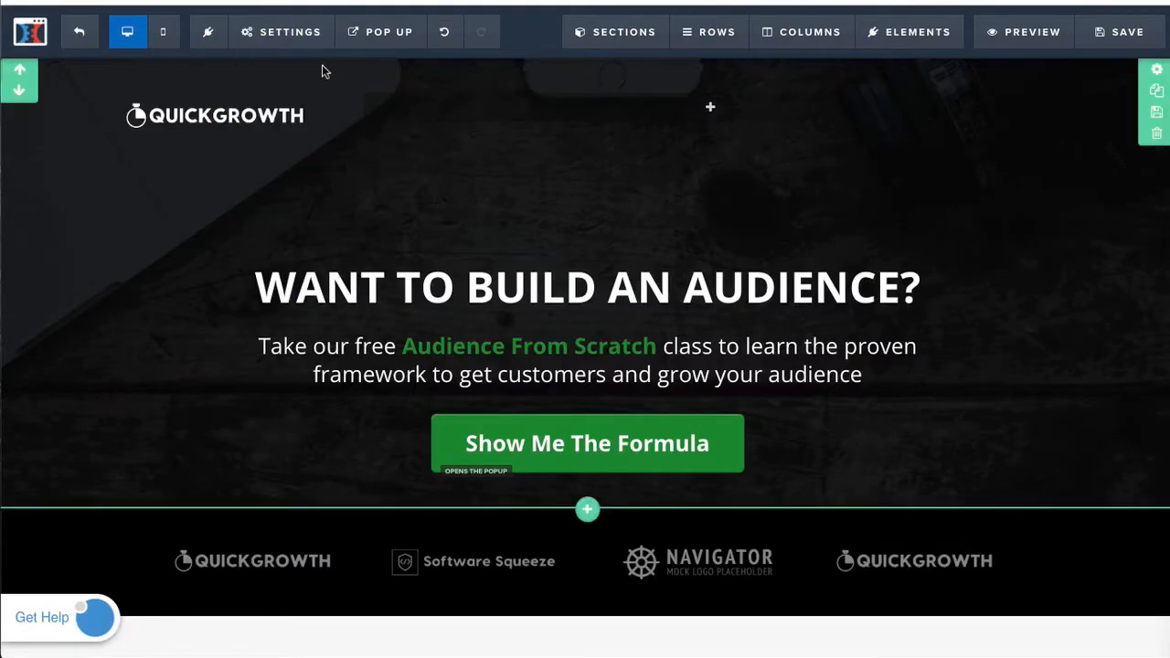
click(301, 39)
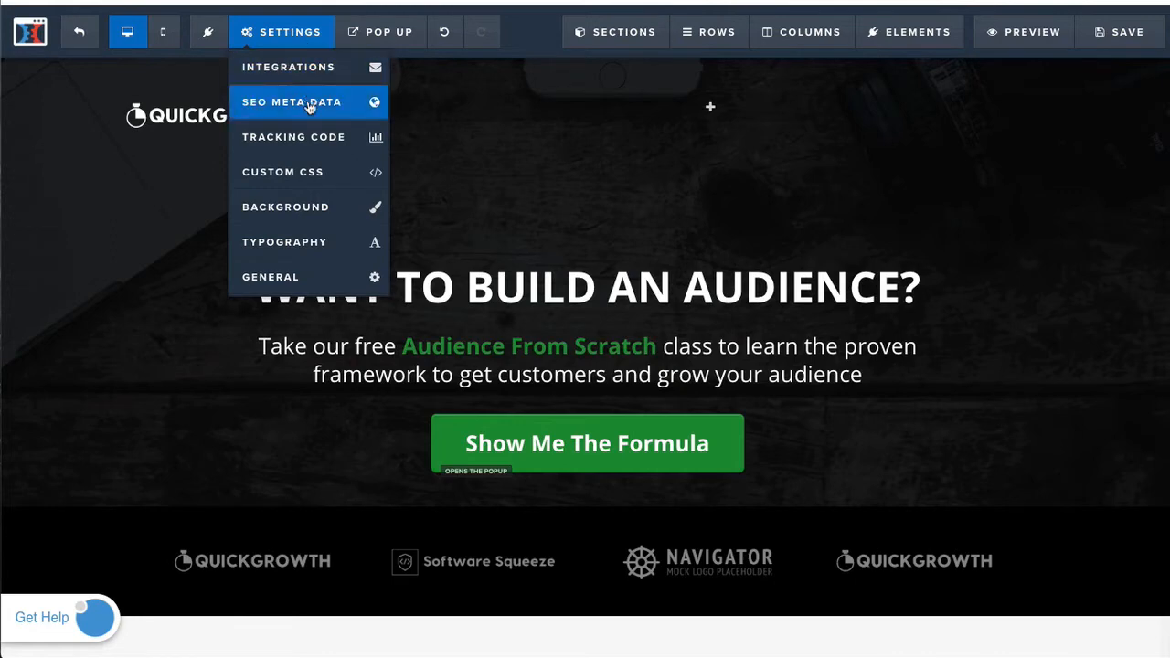
click(304, 142)
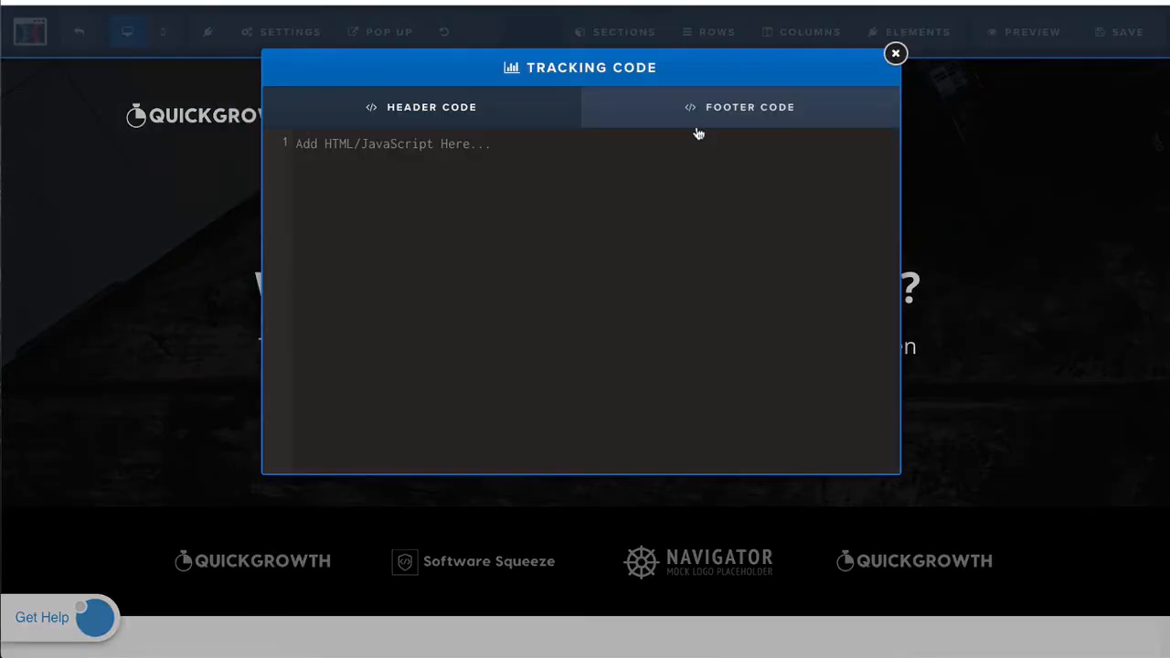
click(726, 115)
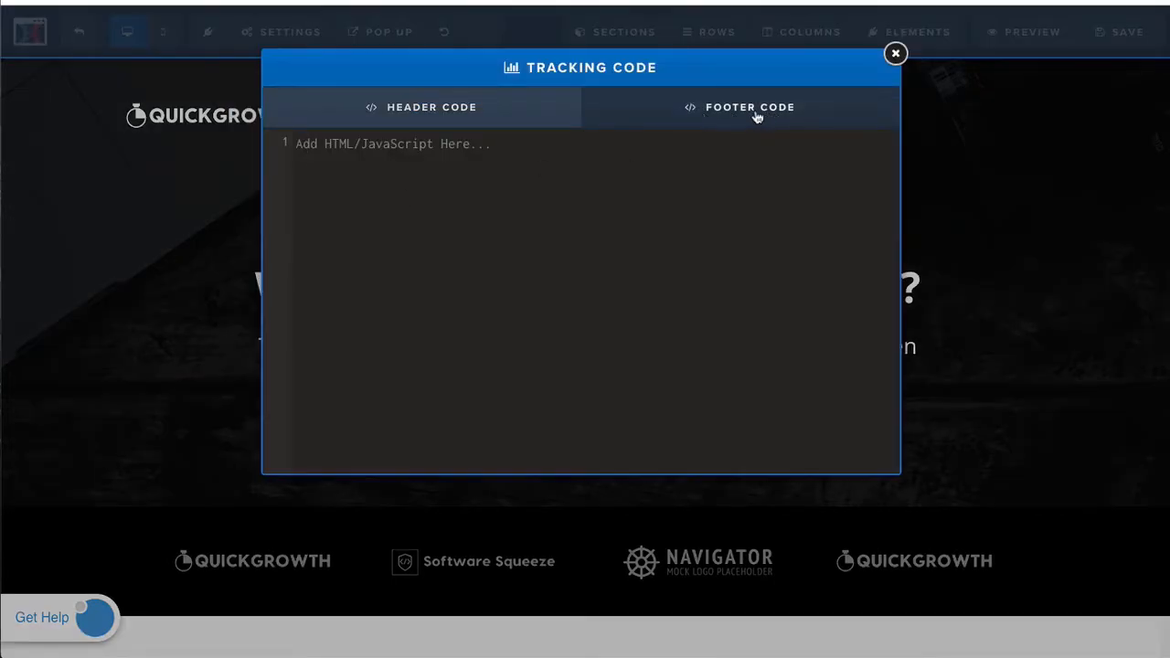
click(487, 163)
key(ctrl+v)
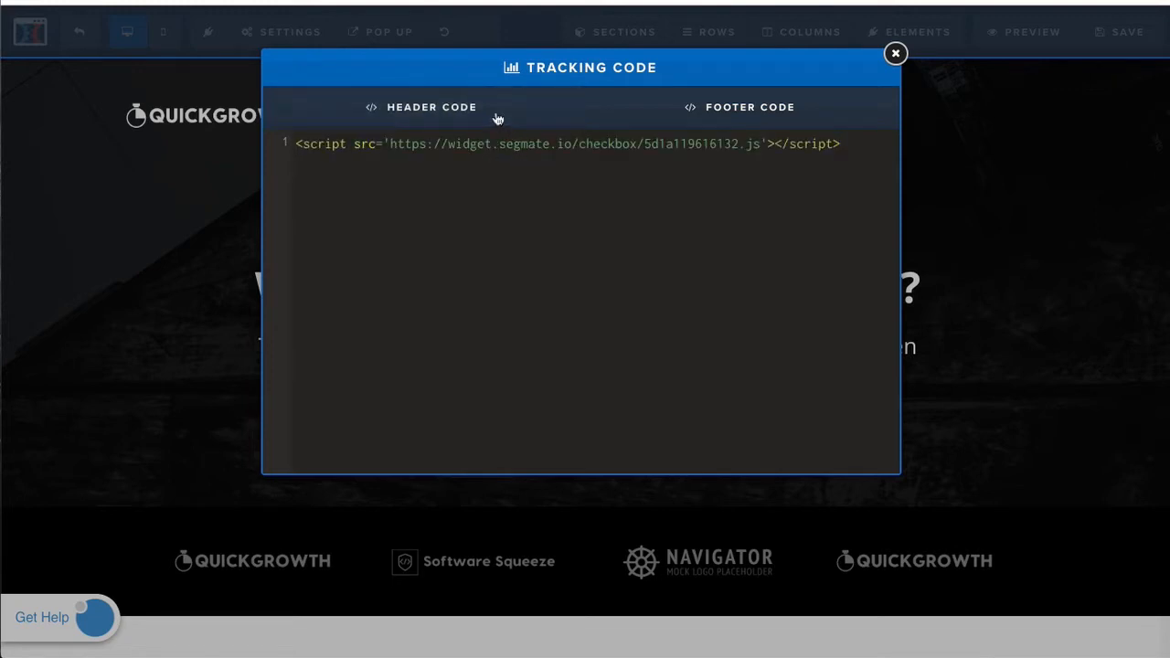
click(496, 116)
click(744, 116)
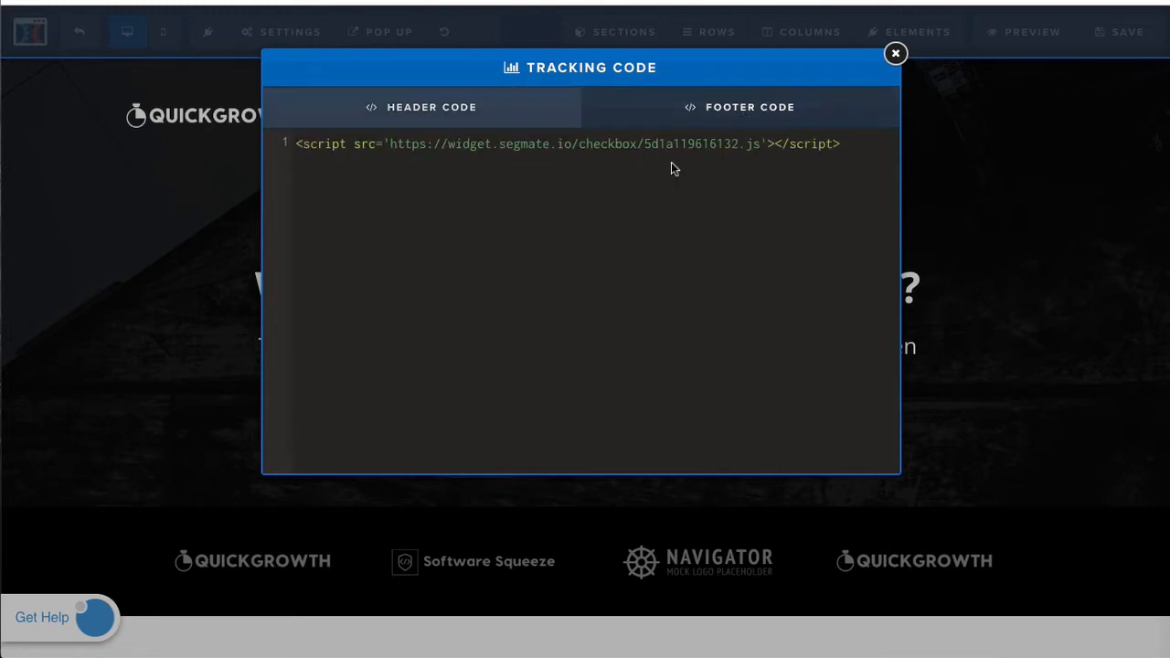
click(895, 53)
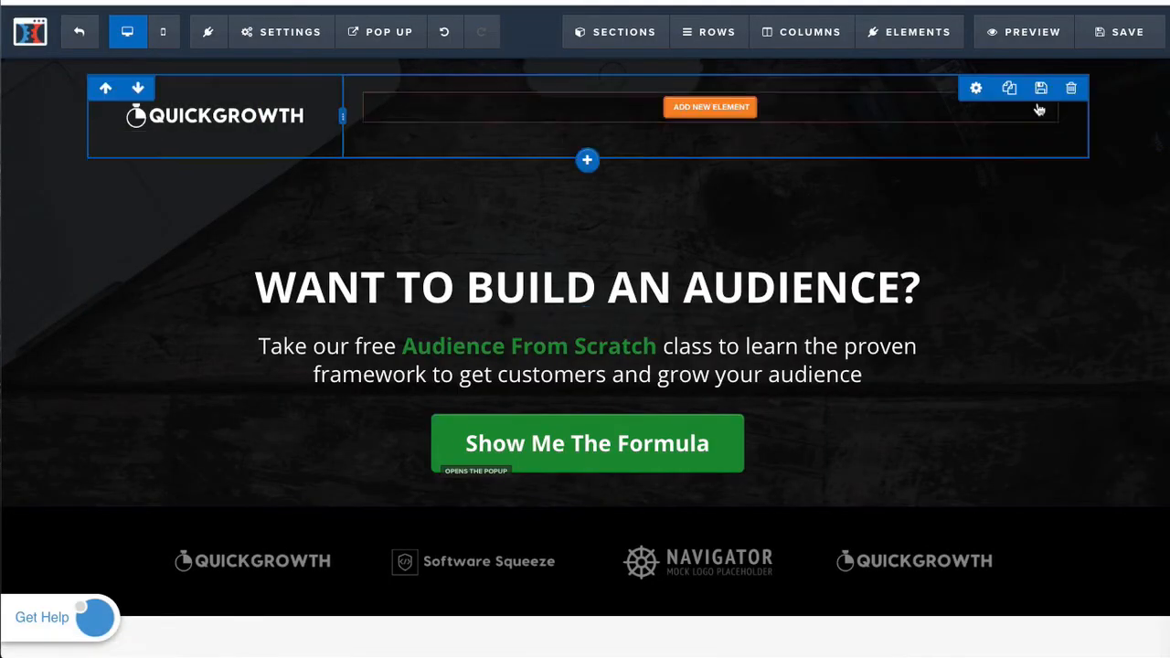
click(1127, 32)
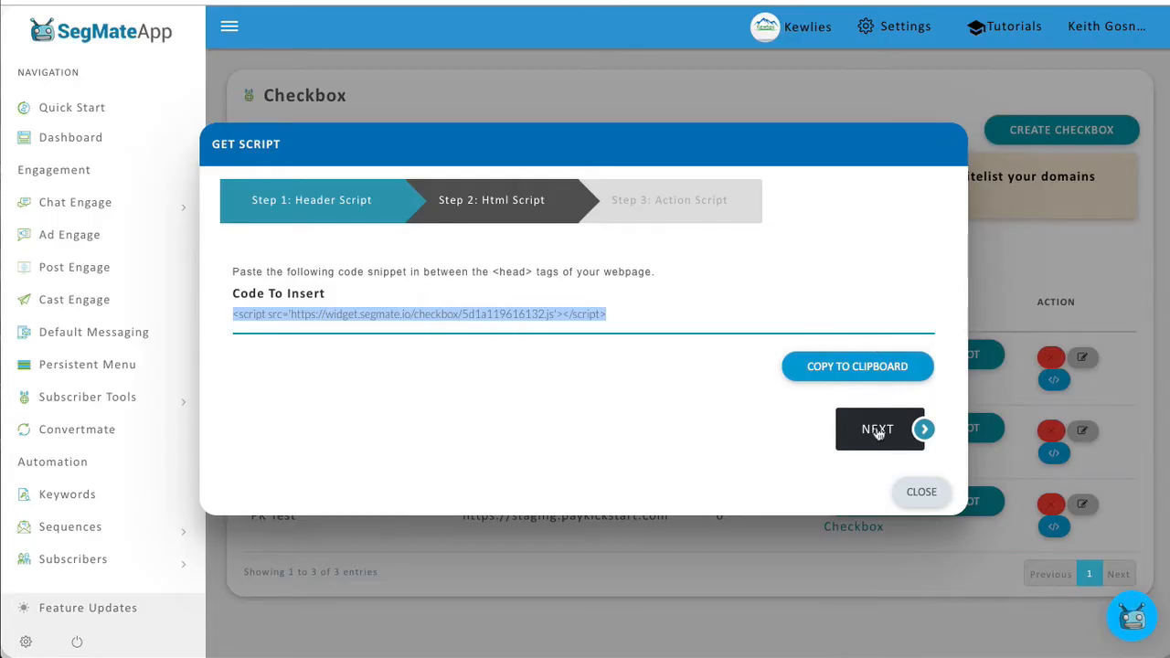
Copy the checkbox's Step 2 HTML script from SegMate and bring up the sign-up pop-up for editing in ClickFunnels
click(875, 431)
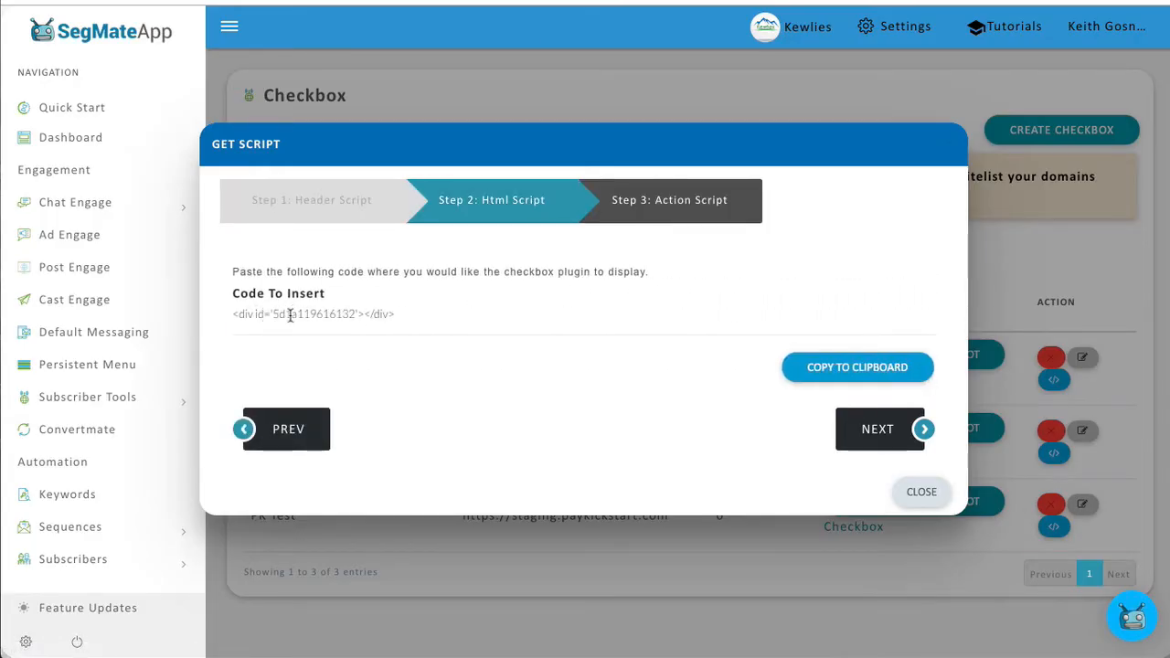
click(838, 368)
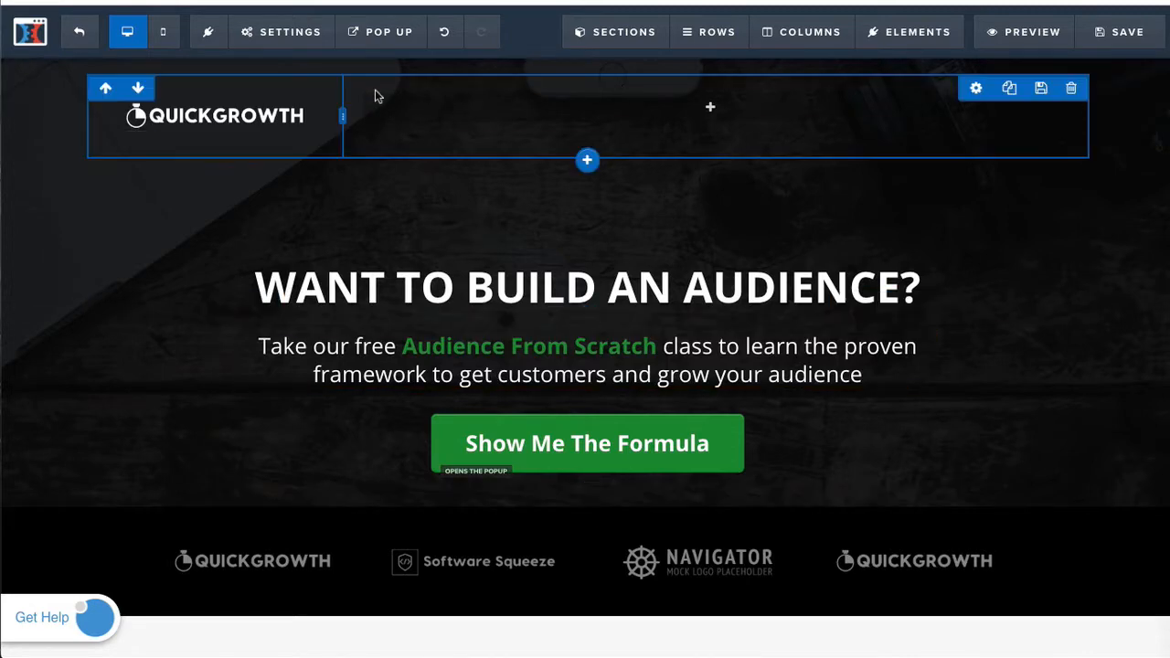
click(382, 32)
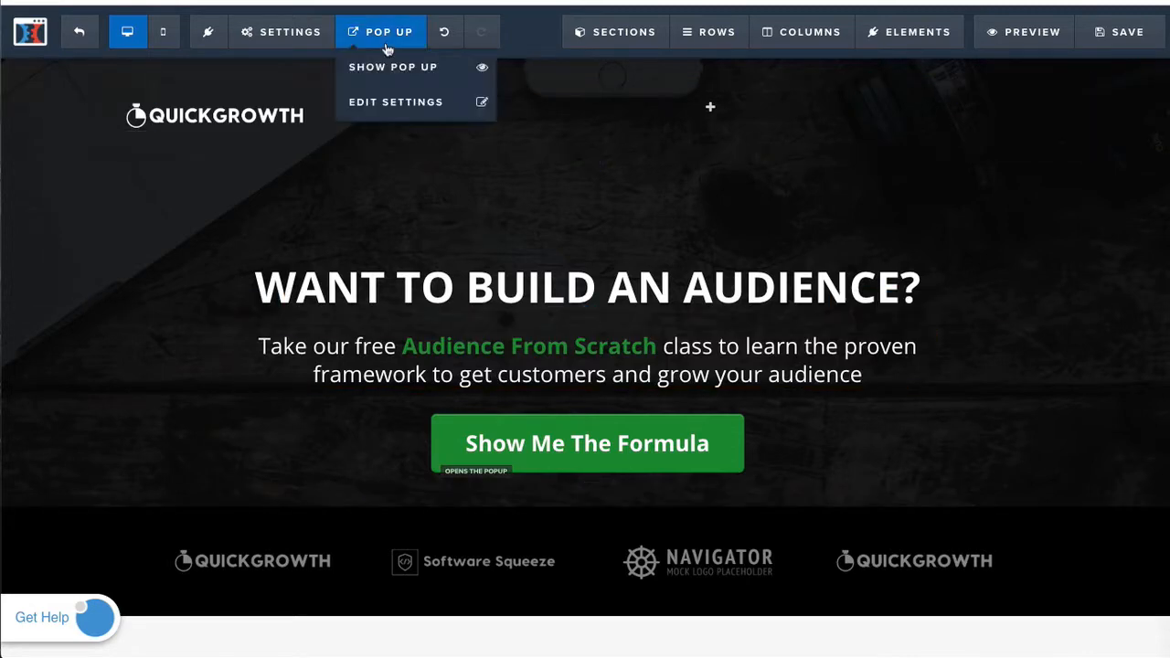
click(390, 104)
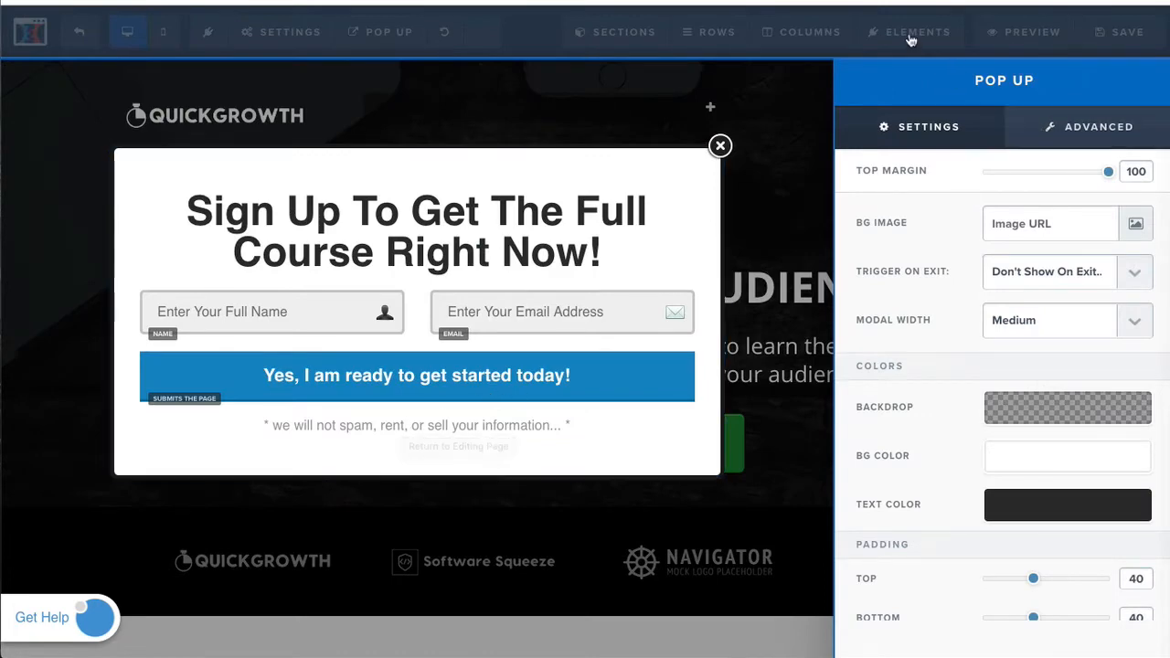
click(458, 446)
Add a Custom JS/HTML element to the sign-up pop-up, below the no-spam notice
click(911, 32)
click(910, 68)
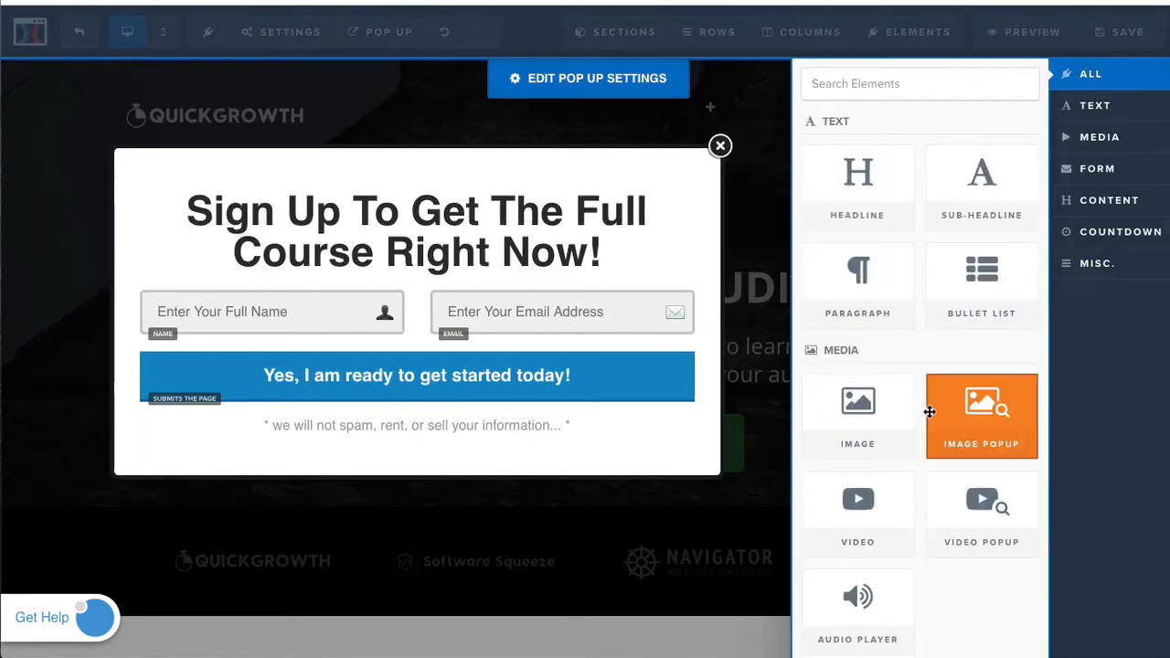
scroll(871, 548, down, 10)
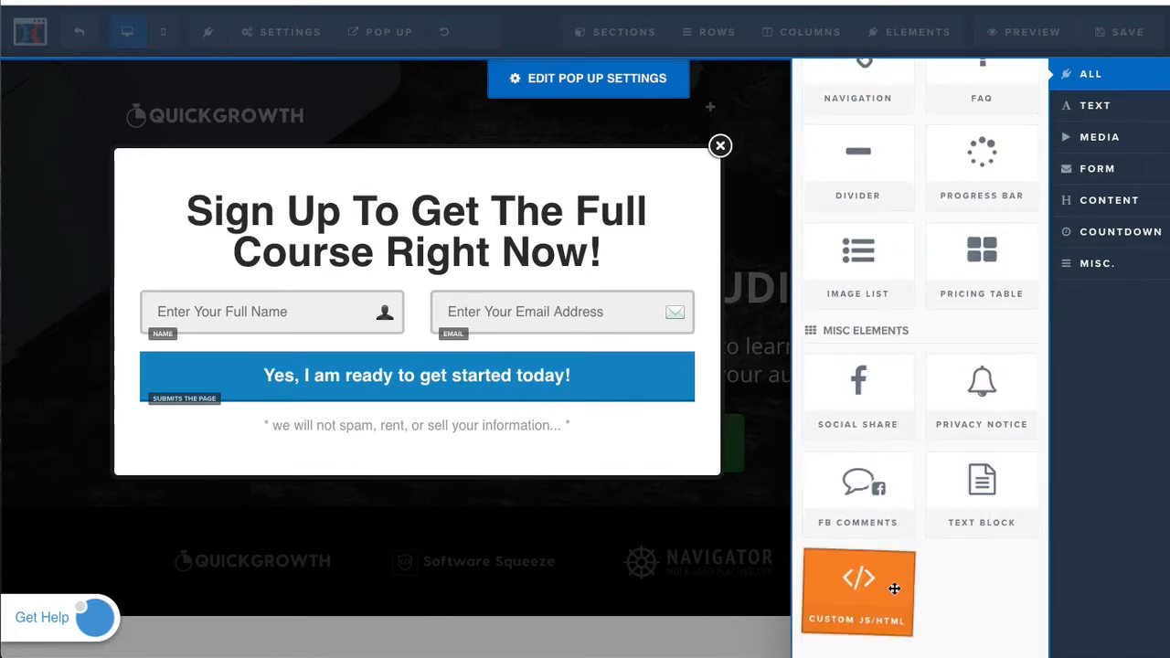
scroll(947, 582, up, 2)
scroll(945, 585, down, 2)
mouse_move(860, 581)
mouse_down()
mouse_move(517, 457)
mouse_move(517, 426)
mouse_up()
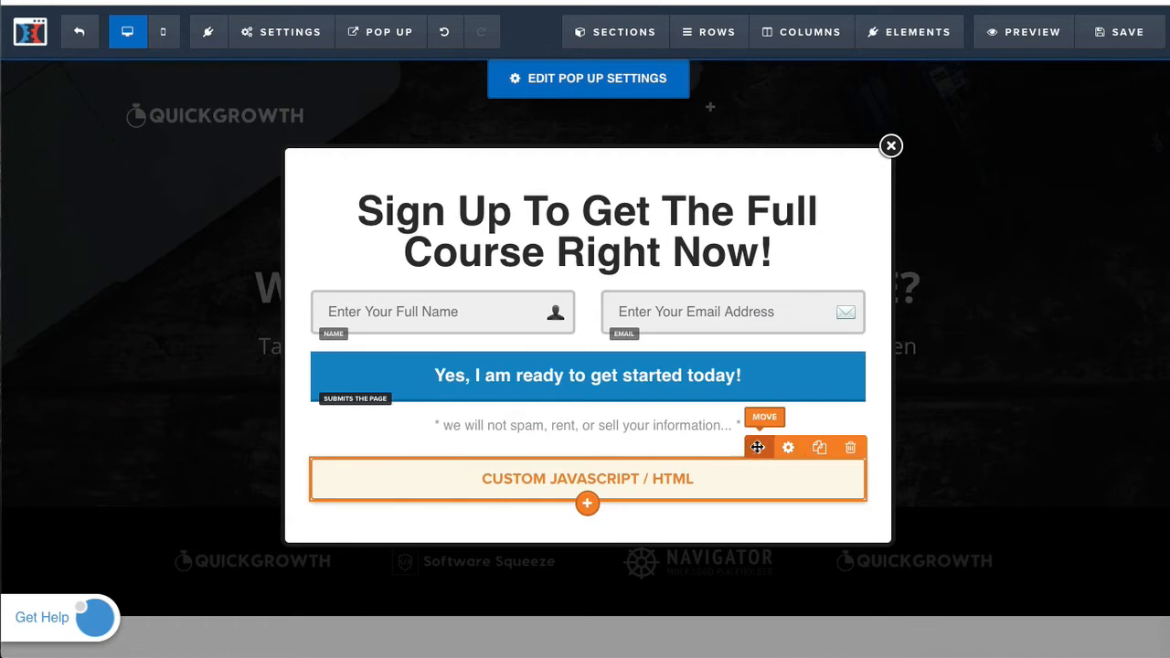
Move the Custom JS/HTML element above the no-spam notice in the sign-up pop-up and paste the copied HTML script into its code
drag(757, 447, 726, 435)
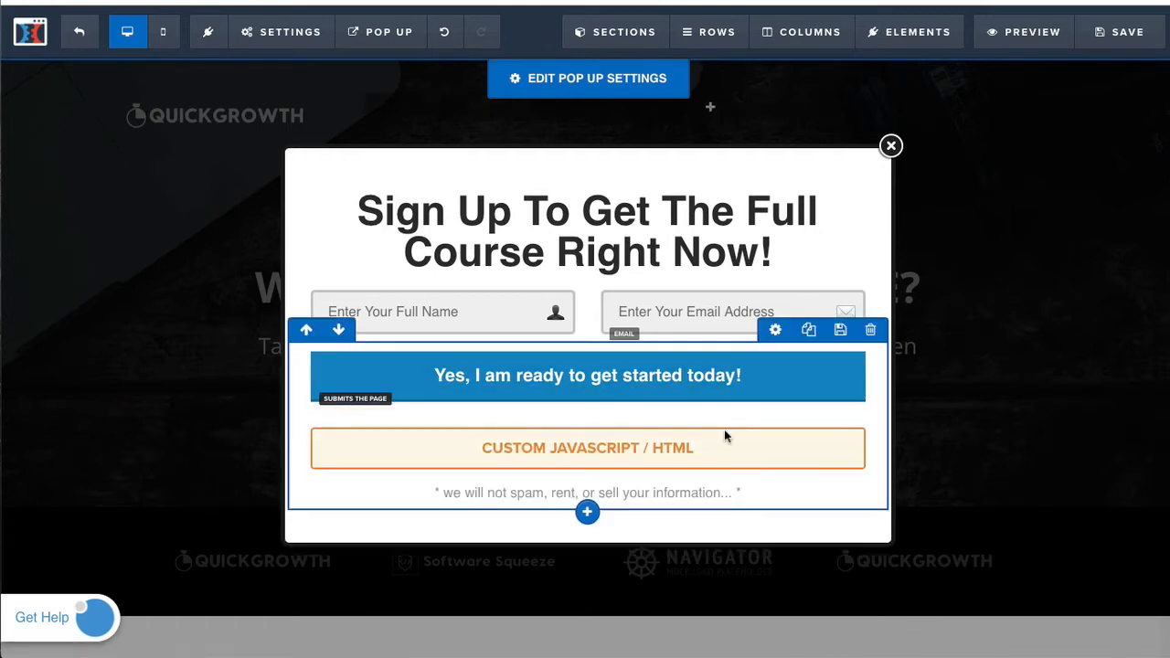
click(628, 454)
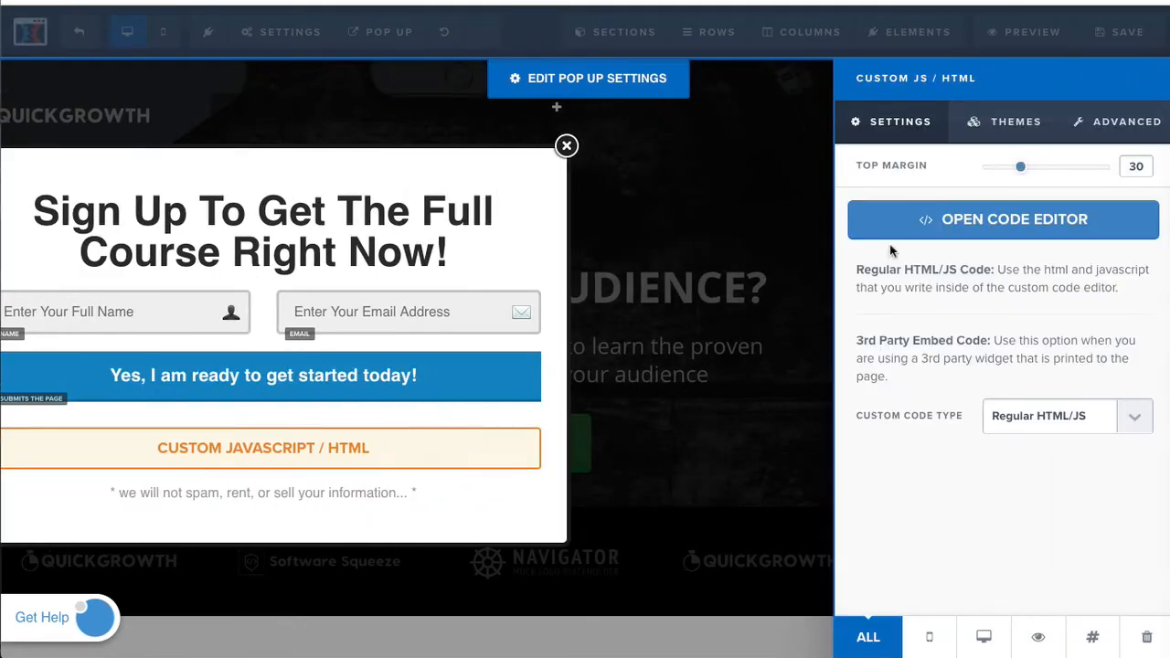
click(924, 227)
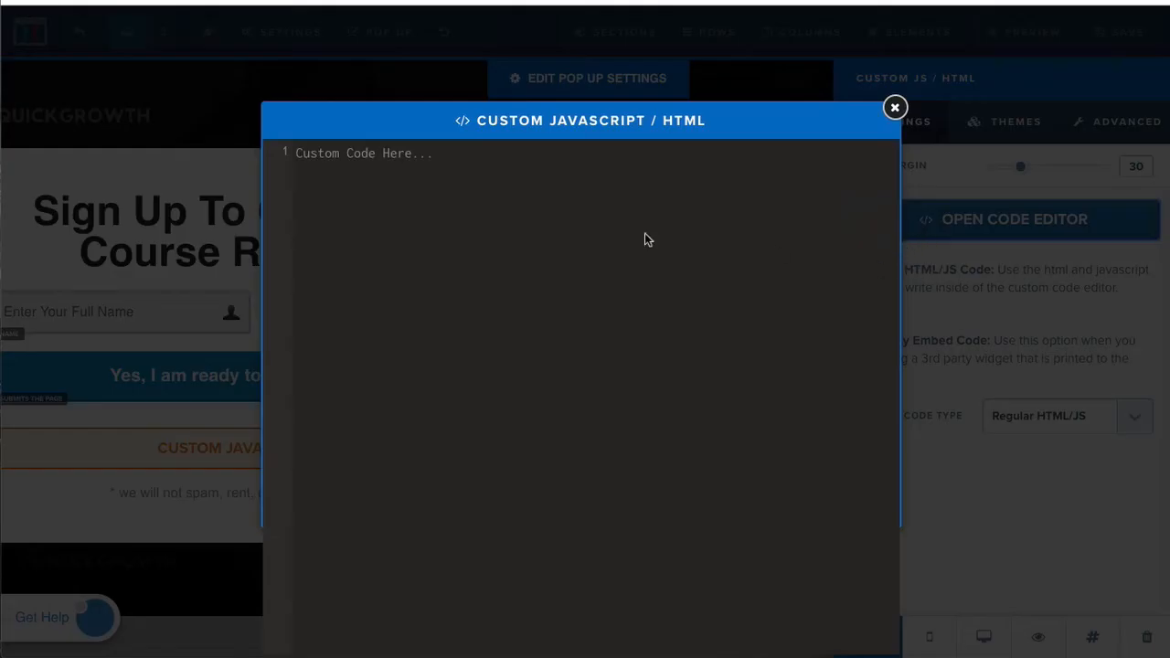
key(ctrl+v)
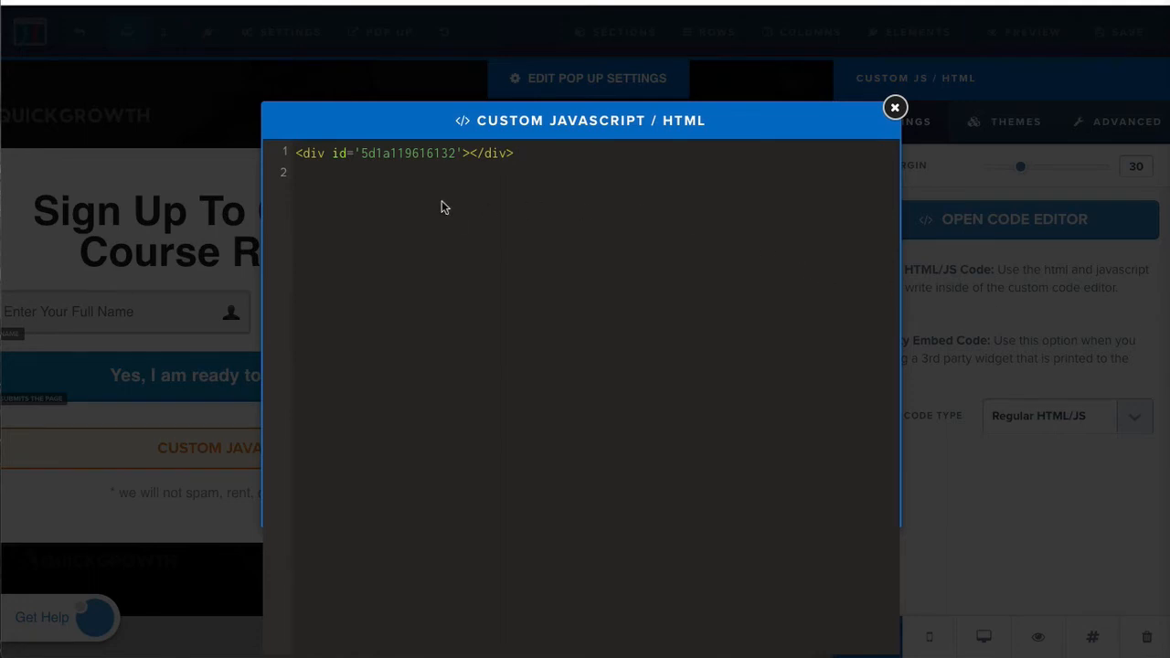
Paste the SegMate action script below the div line in the element's custom code and close the code editor
key(ctrl+v)
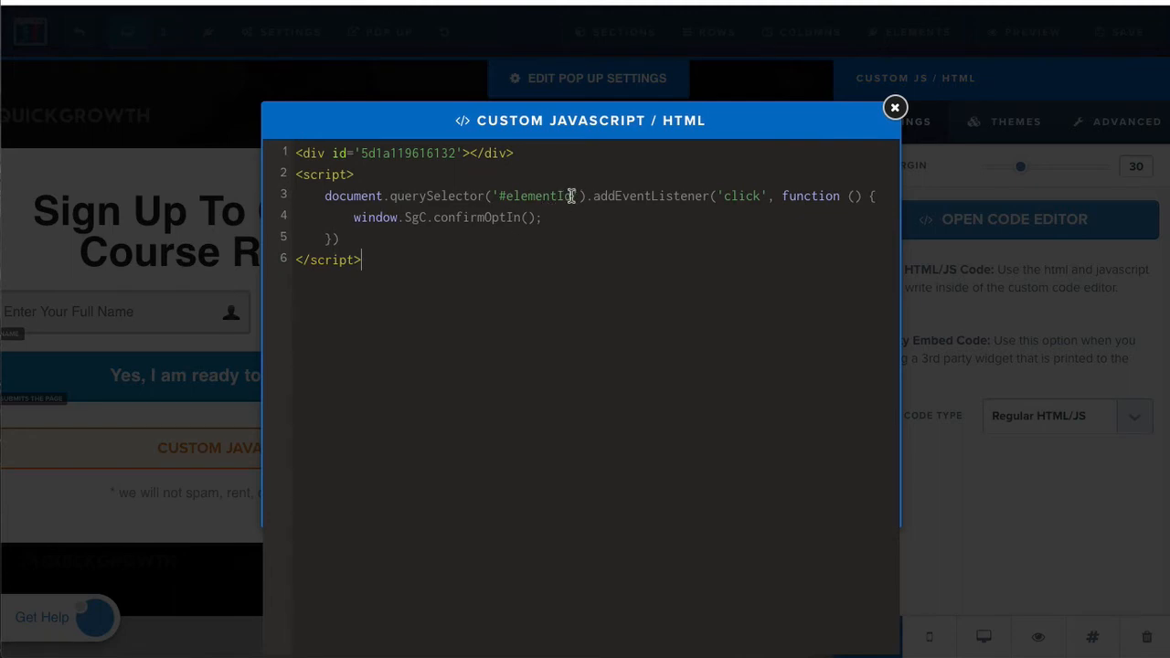
drag(572, 195, 503, 196)
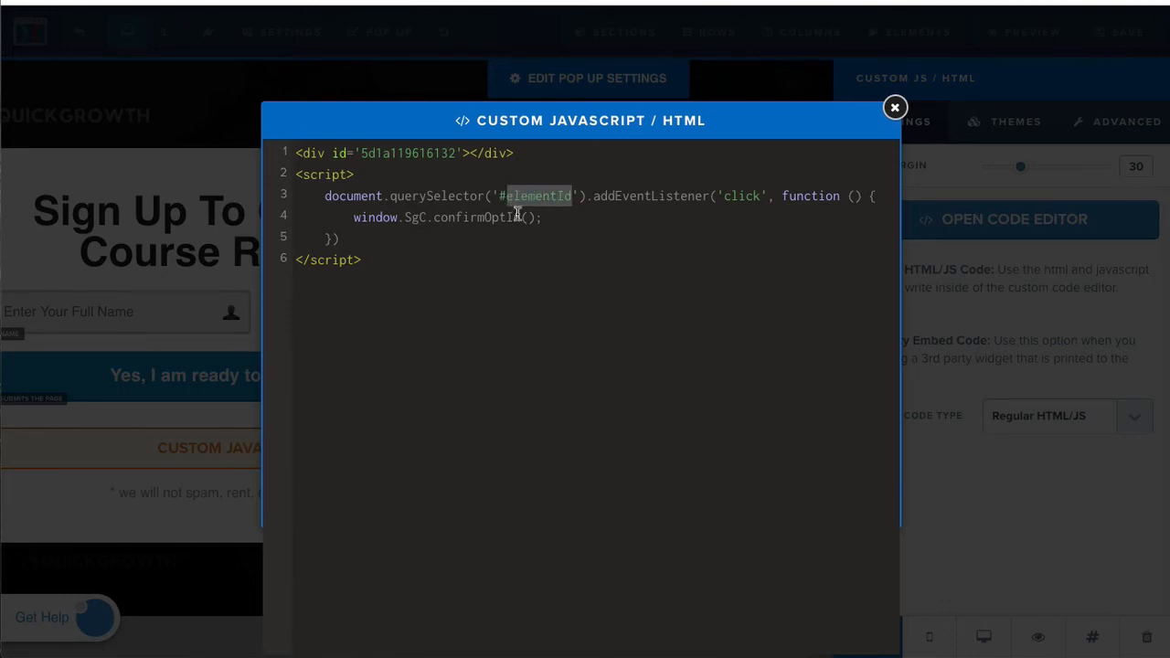
click(512, 217)
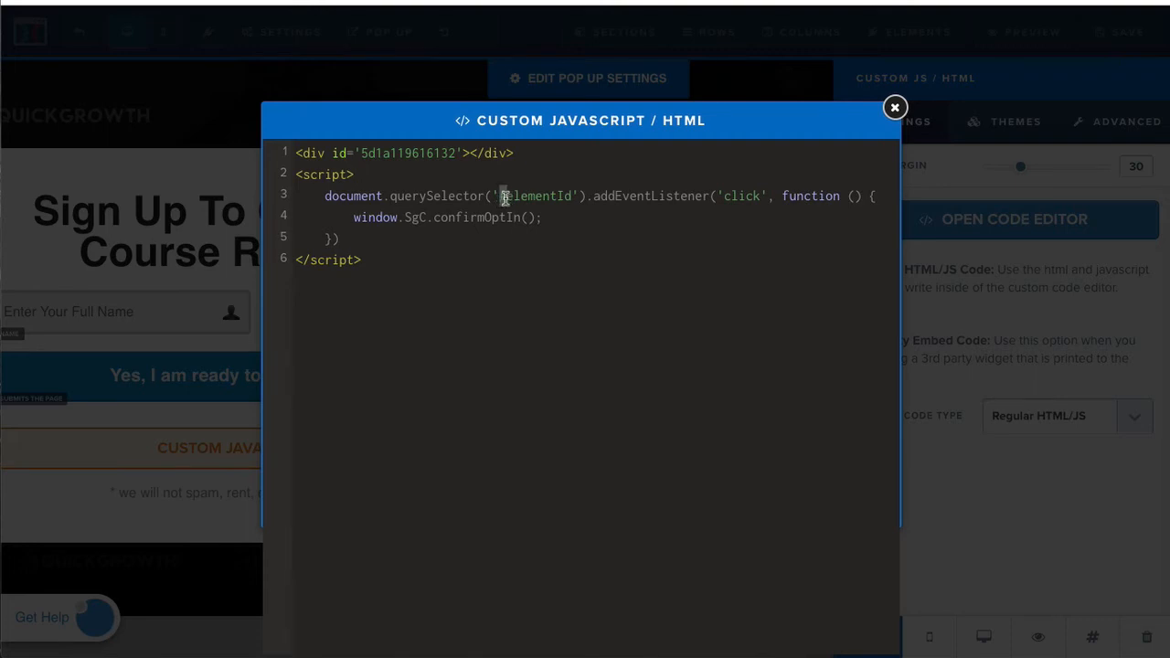
click(529, 202)
click(895, 109)
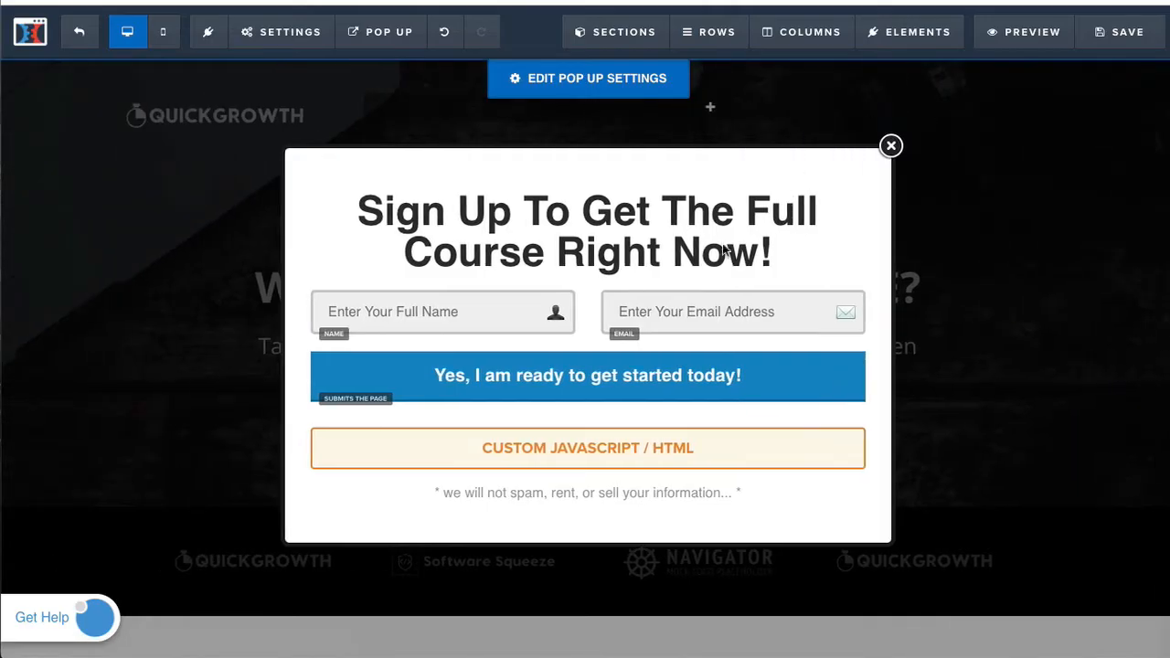
Copy the CSS ID selector of the pop-up's "Yes, I am ready to get started today!" button
click(637, 385)
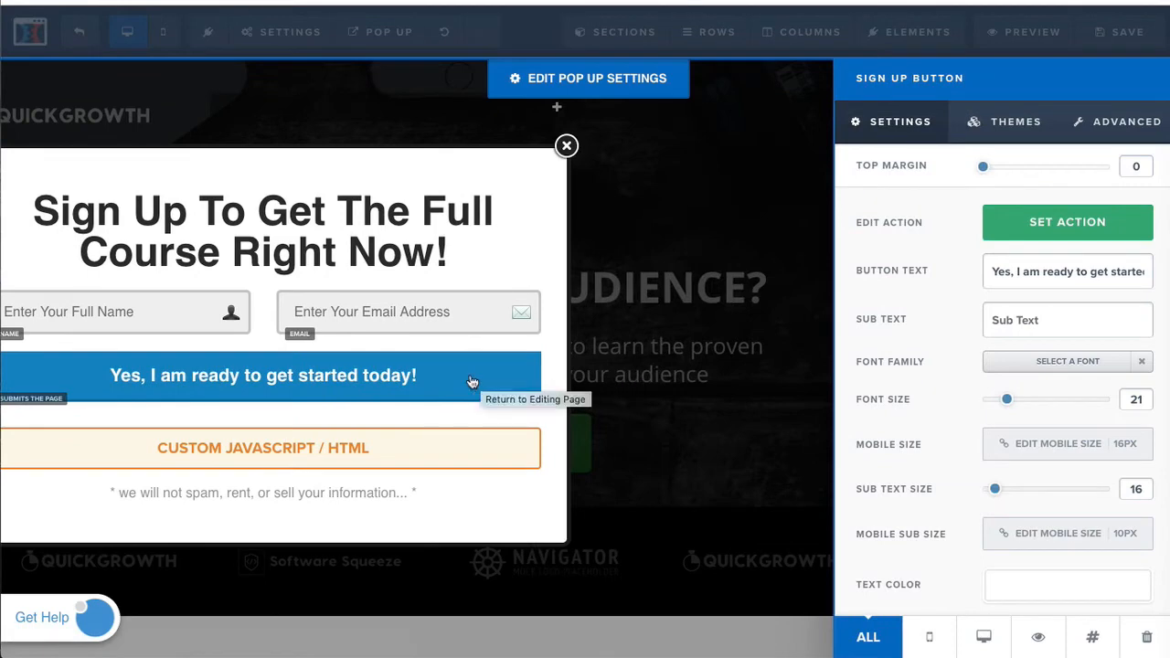
click(1102, 645)
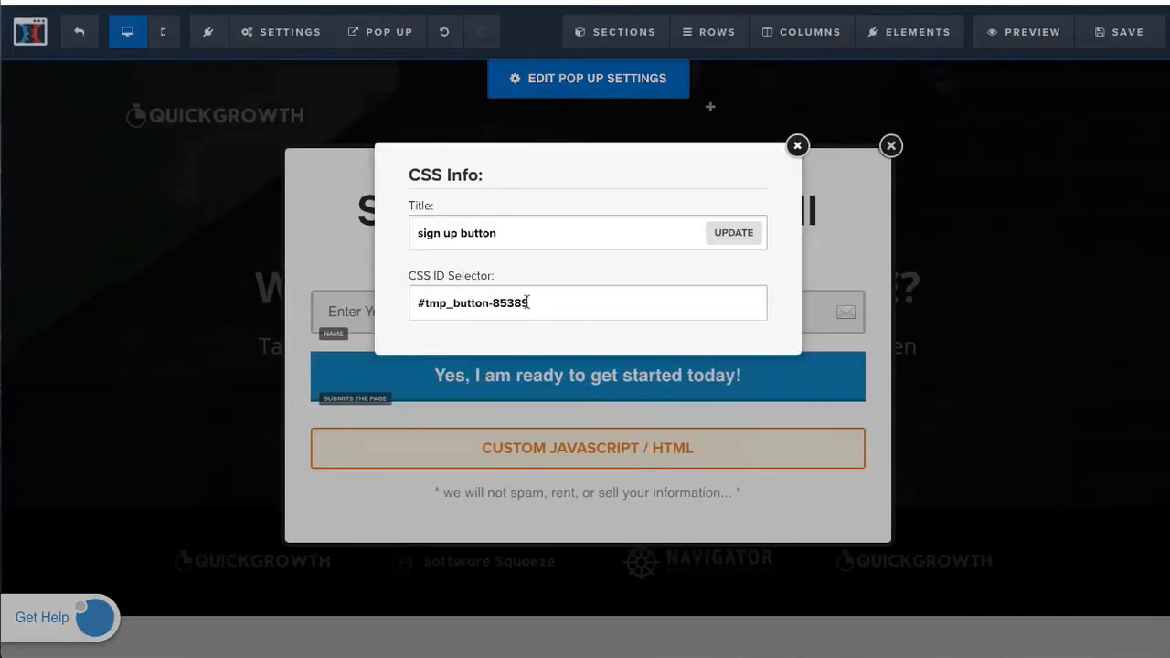
drag(533, 305, 410, 303)
key(ctrl+c)
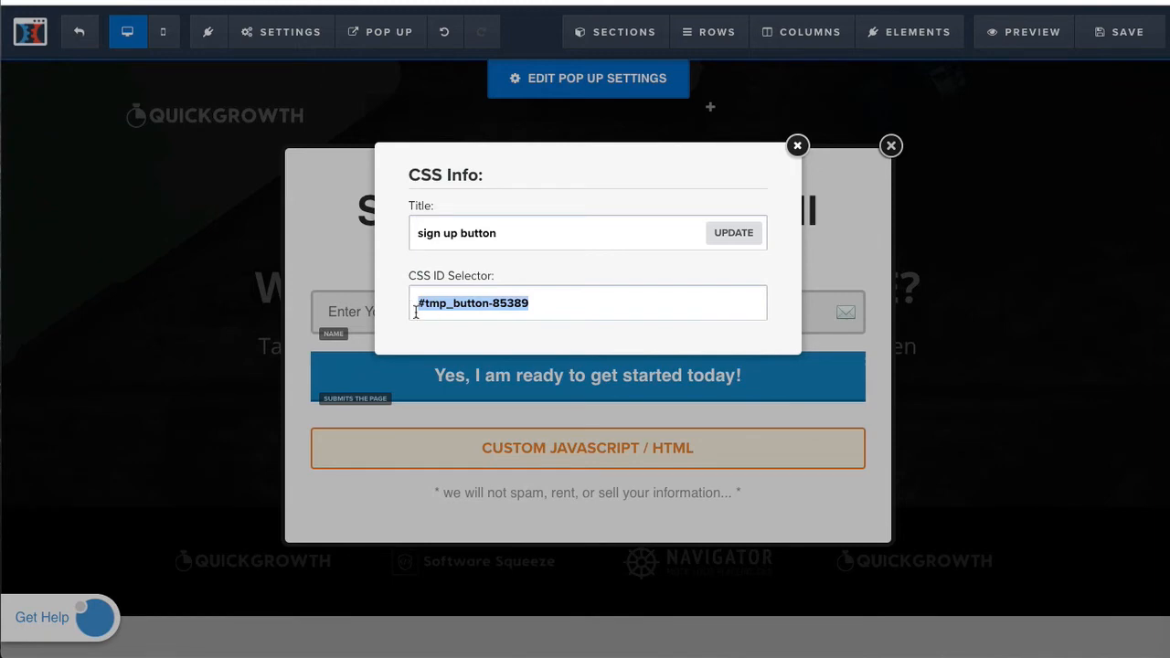
click(797, 145)
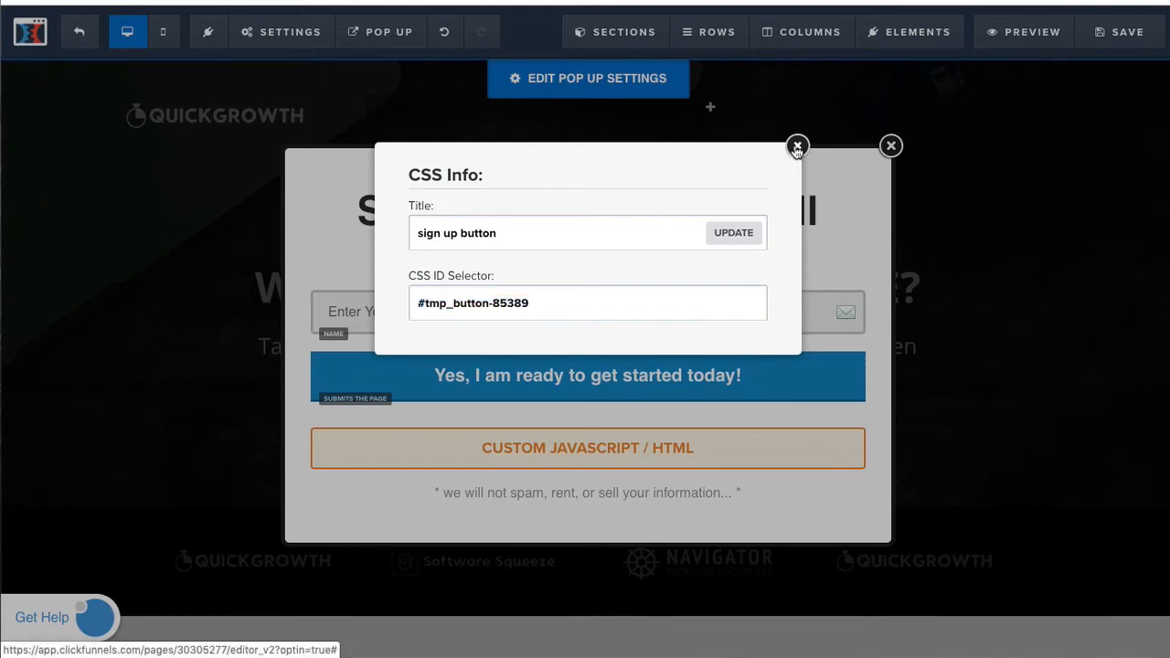
Replace the #elementId placeholder in the pop-up's custom action script with #tmp_button-85389 and close the code editor
click(603, 451)
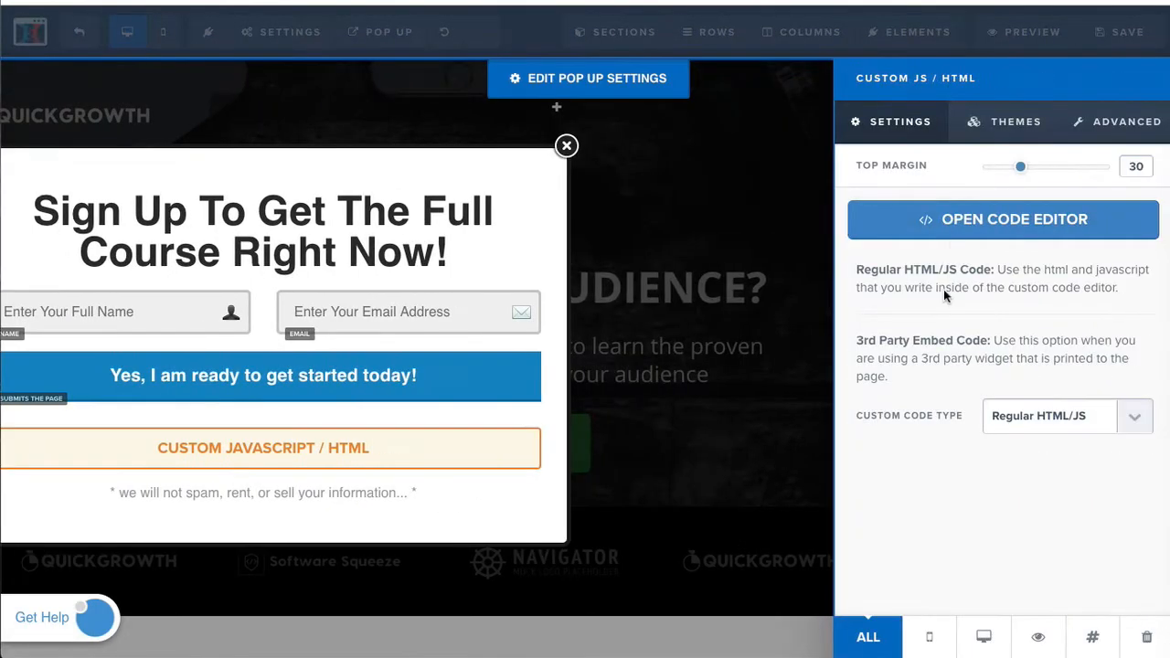
click(1013, 217)
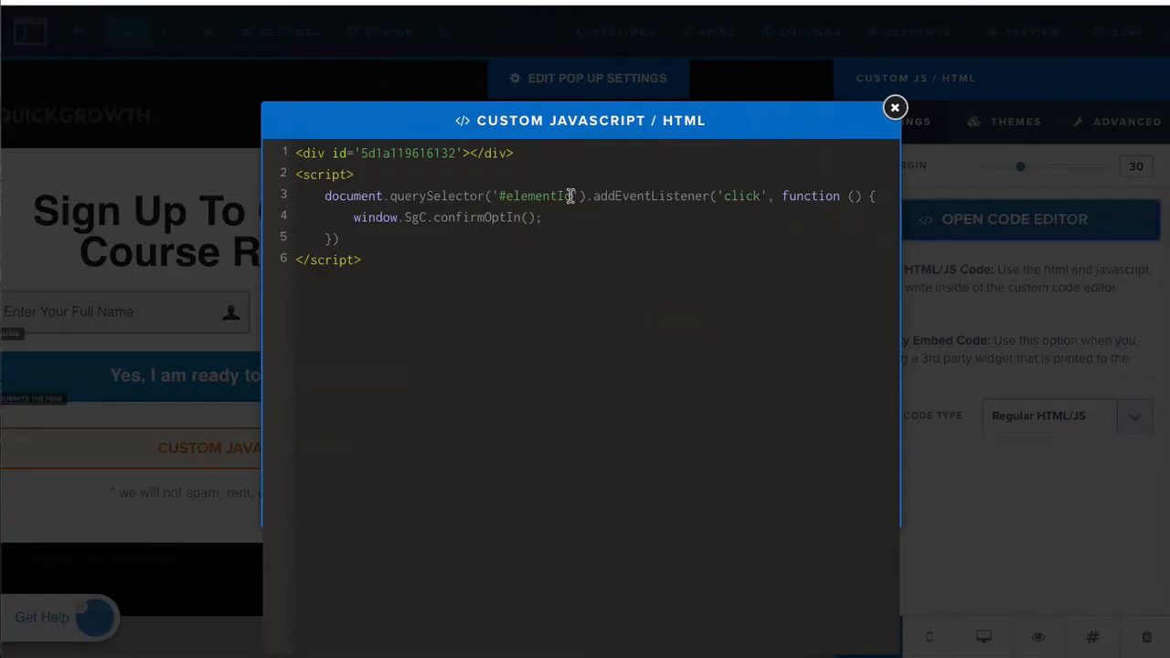
drag(571, 196, 498, 198)
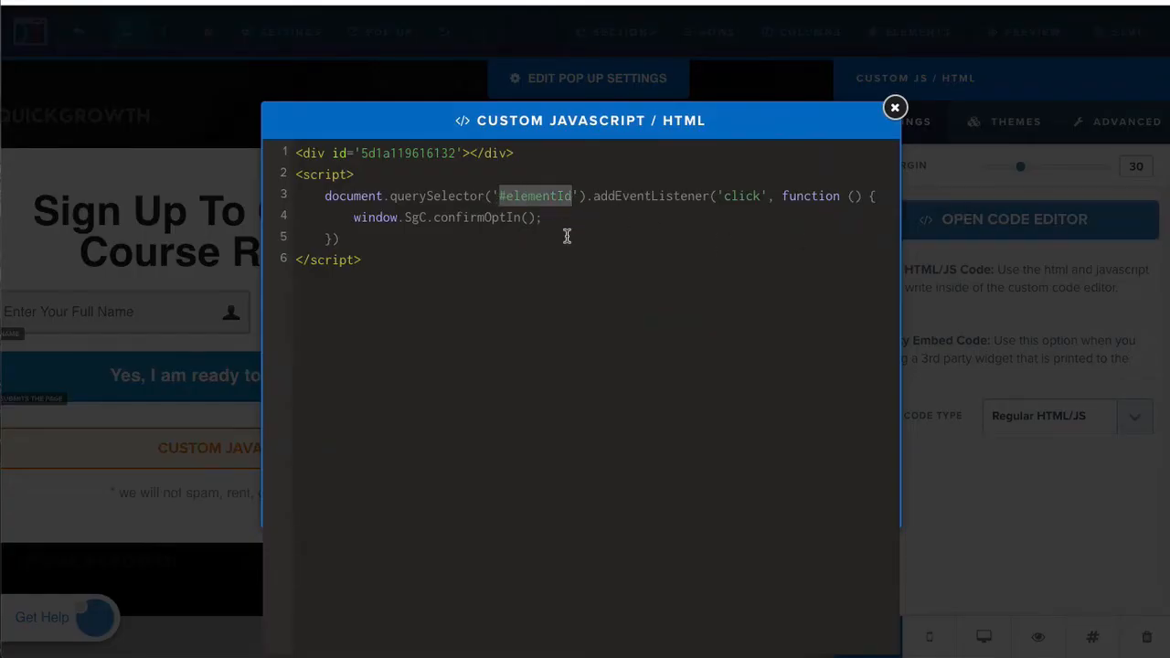
key(ctrl+v)
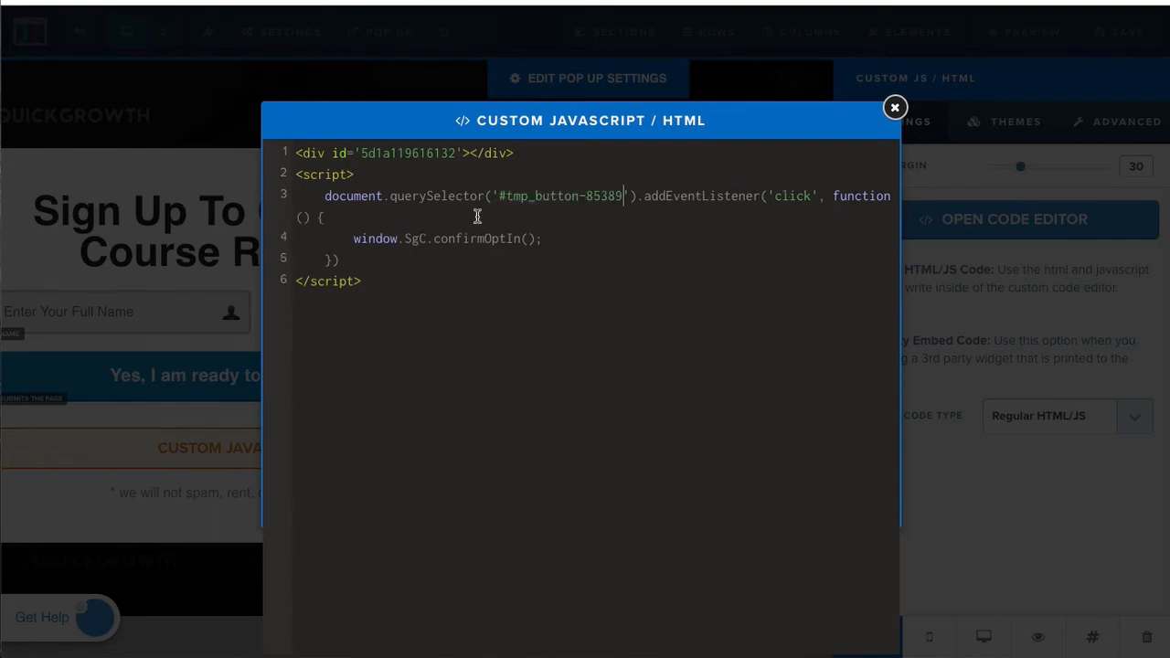
click(895, 108)
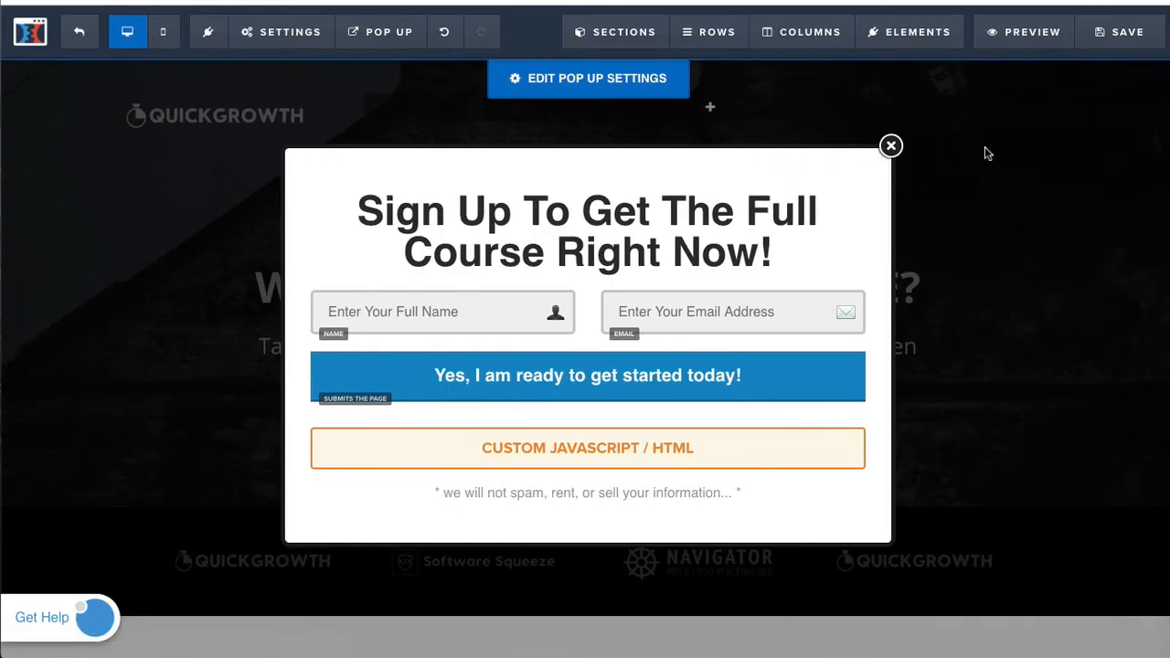
Save the page, preview it and open the sign-up pop-up from the Show Me The Formula button
click(1114, 36)
click(1039, 36)
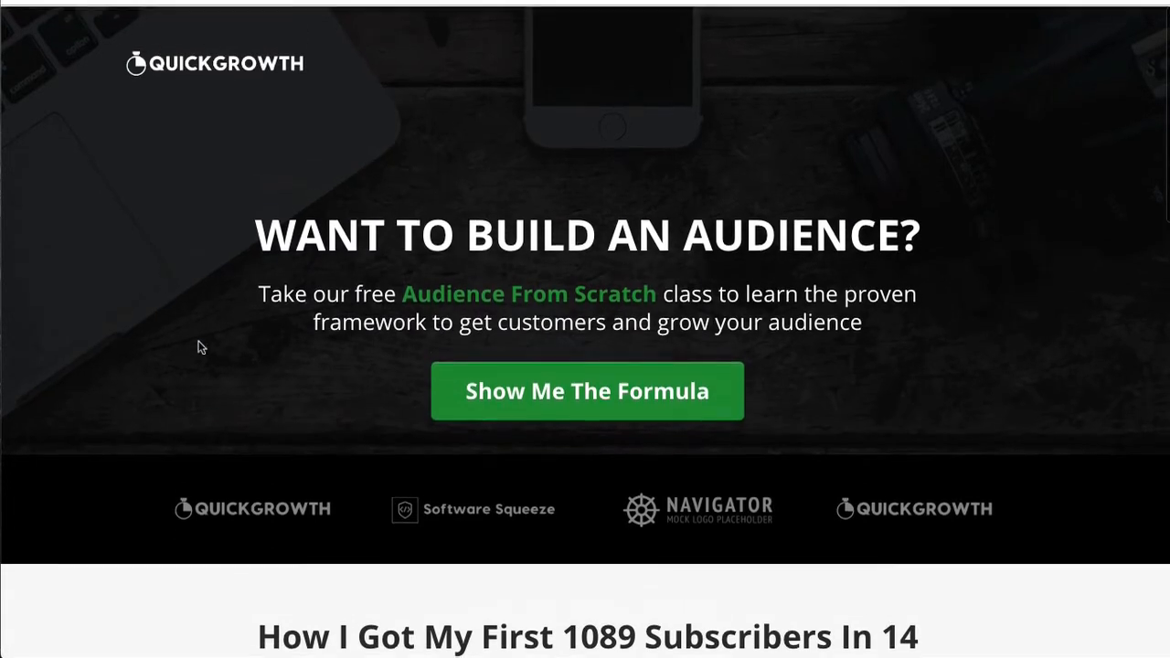
click(509, 390)
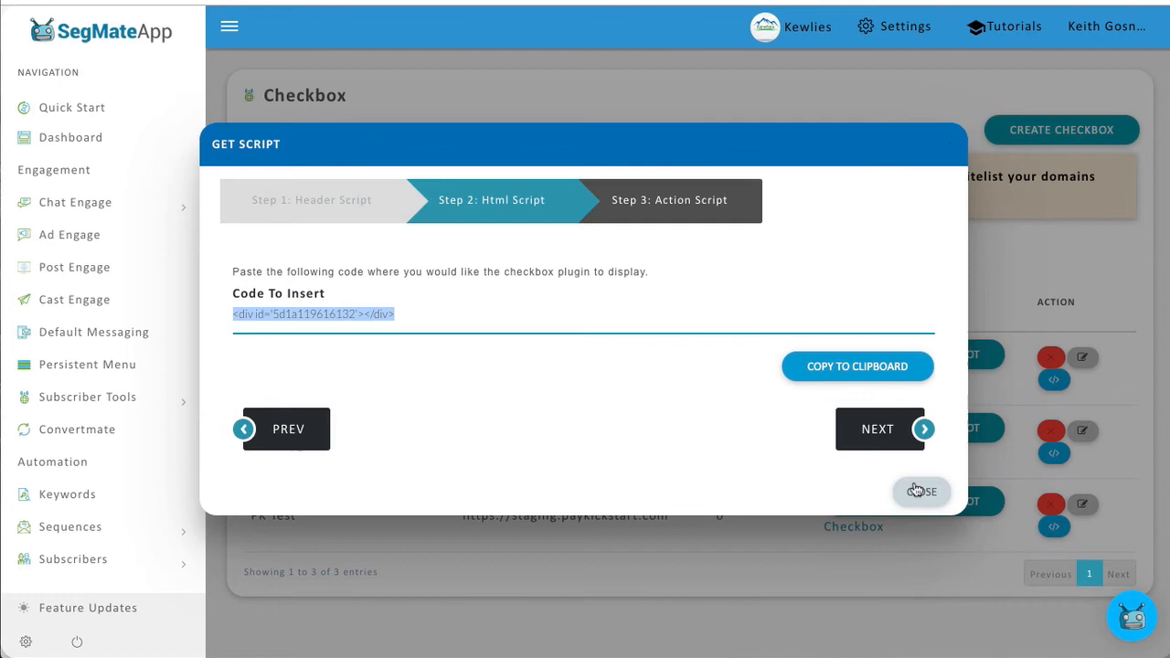
Switch to SegMate, look through the Chat Engage bots selectable for CF Test Checkbox and close the list
click(919, 489)
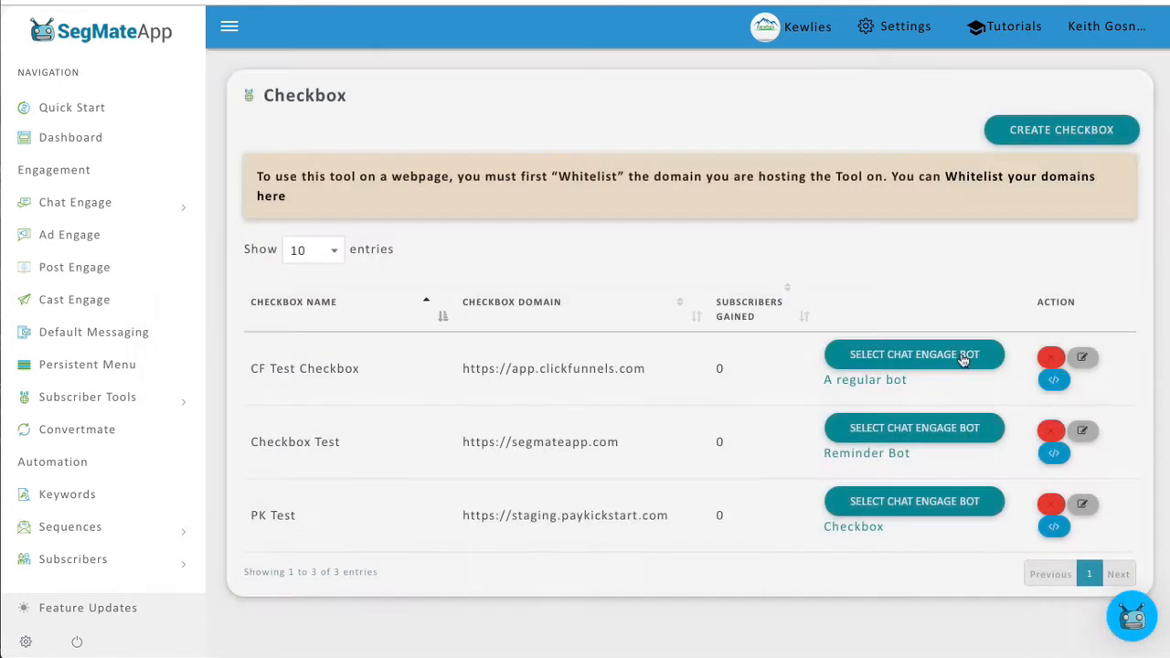
click(874, 354)
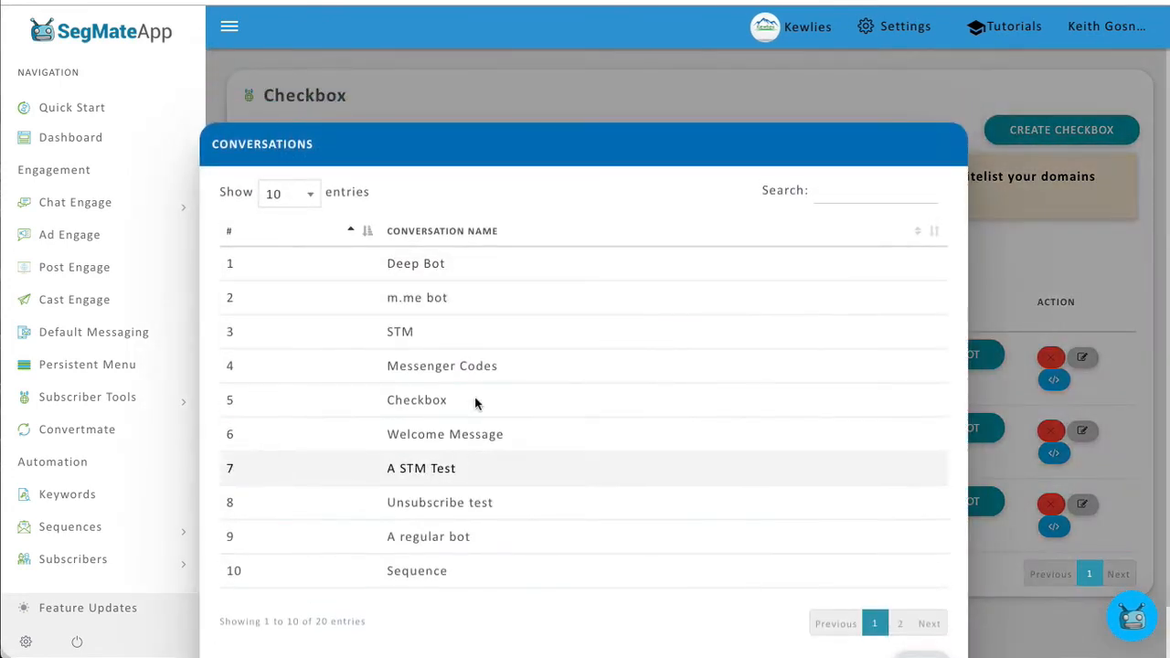
click(475, 403)
click(956, 149)
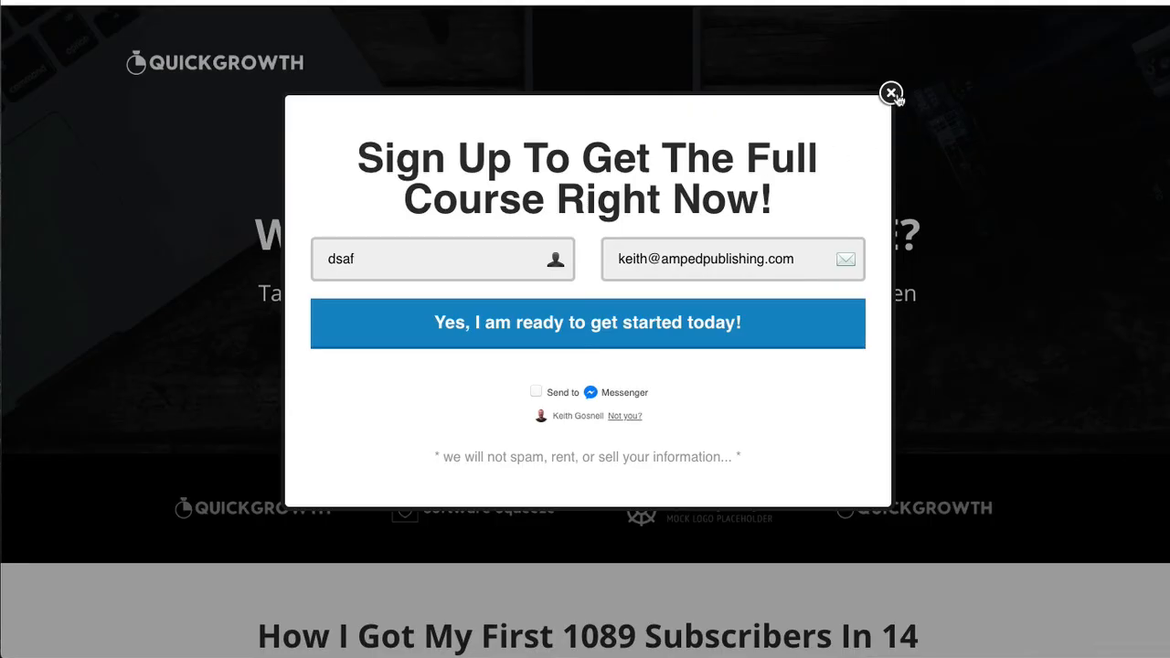
Close the previewed pop-up and review the page's footer tracking code in ClickFunnels against CF Test Checkbox's header script in SegMate
click(891, 93)
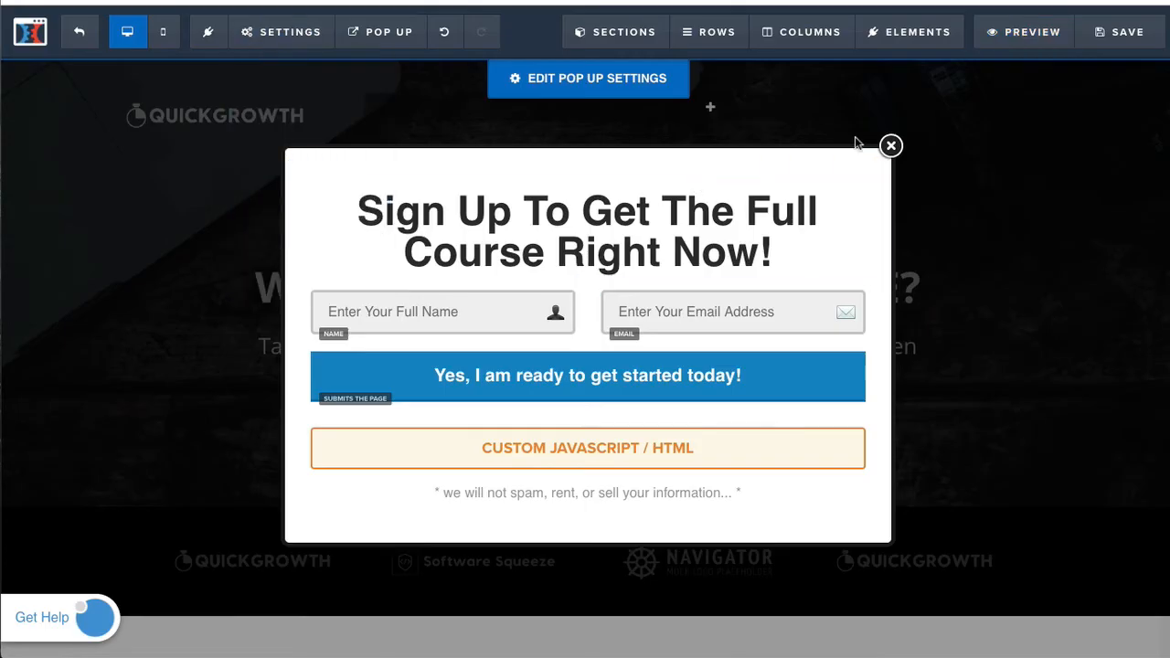
click(891, 146)
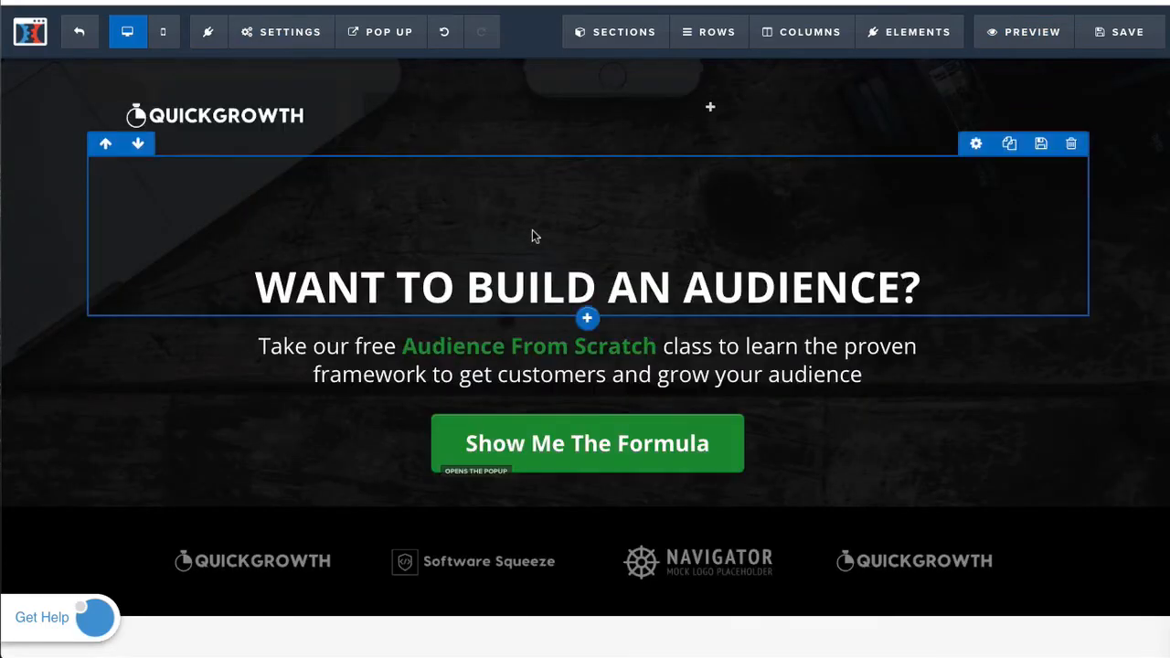
mouse_move(281, 38)
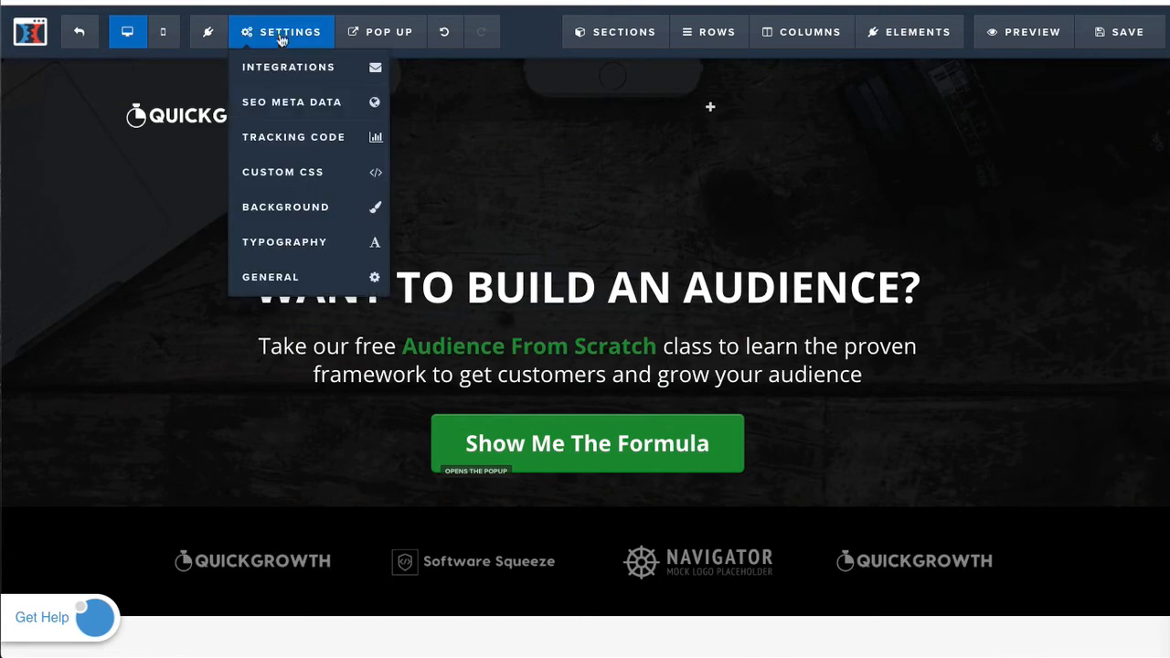
click(281, 143)
click(647, 110)
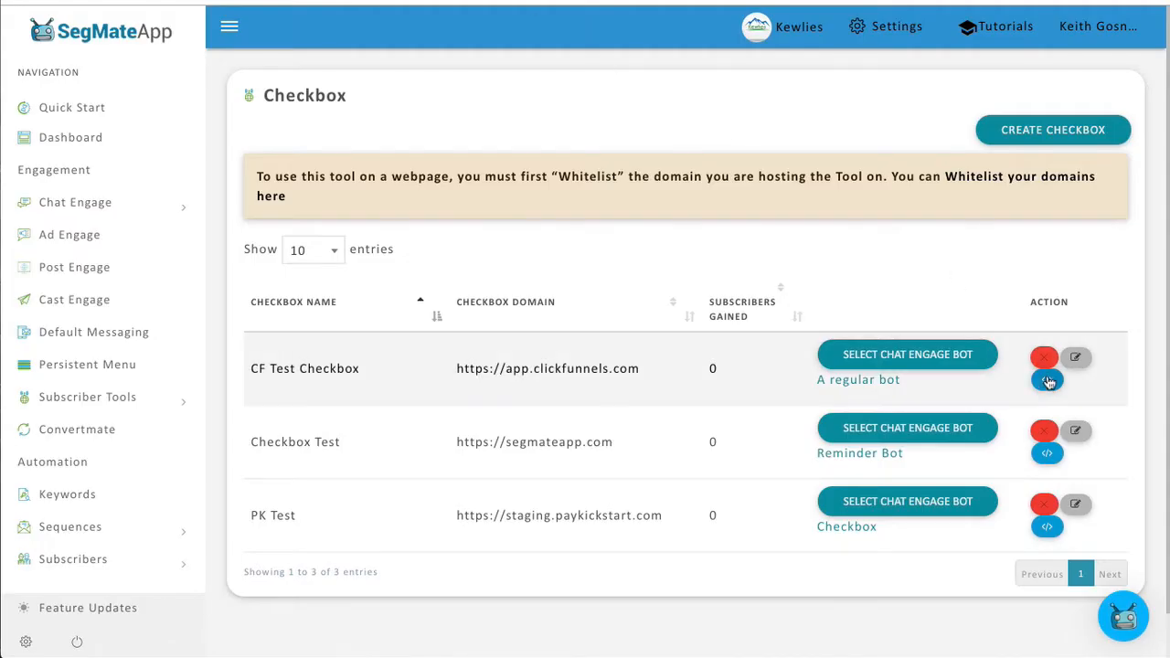
click(1052, 379)
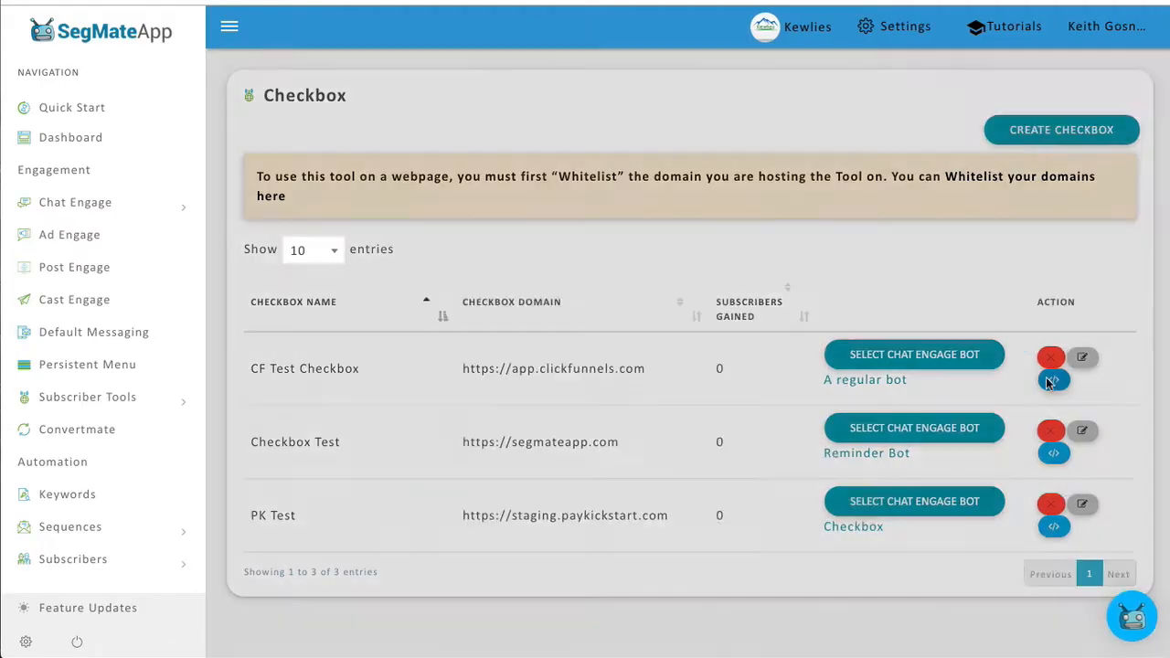
click(297, 437)
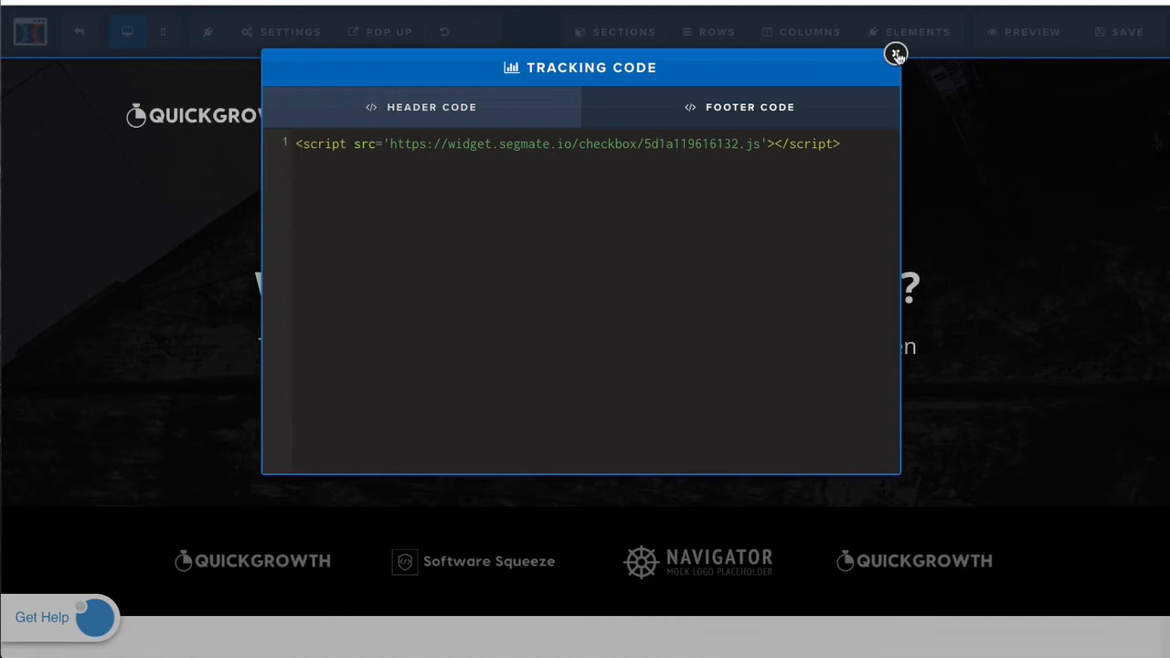
click(896, 51)
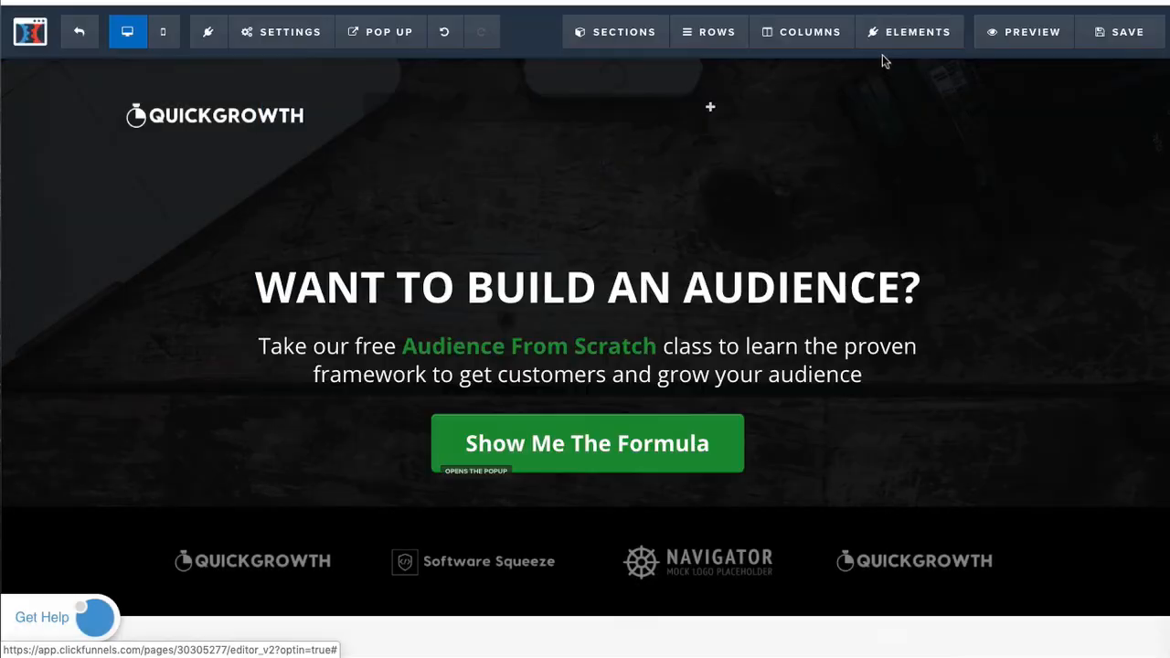
Review the pop-up's settings and the Custom JS/HTML element available to add, and open the existing custom element's code
mouse_move(404, 44)
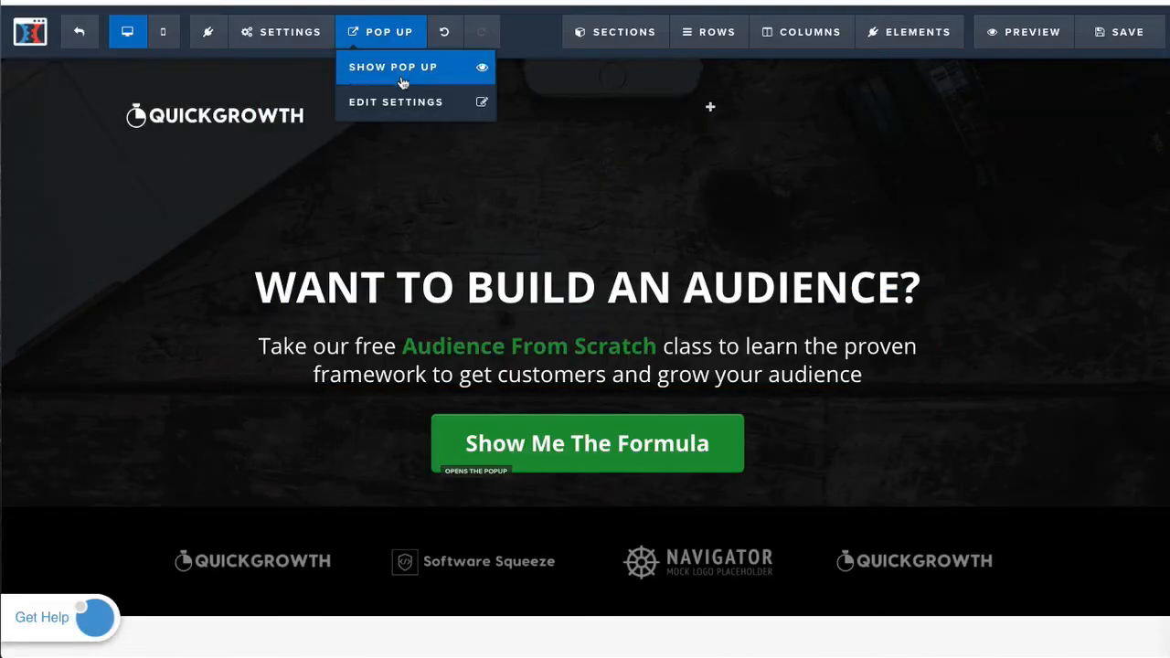
click(400, 105)
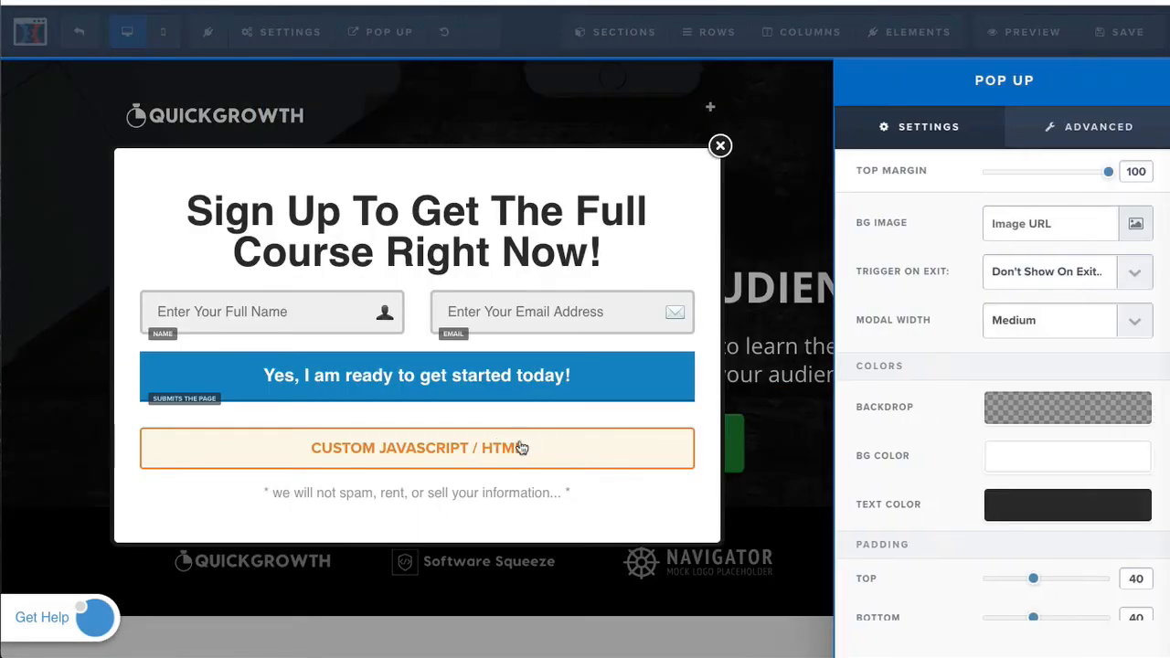
click(917, 31)
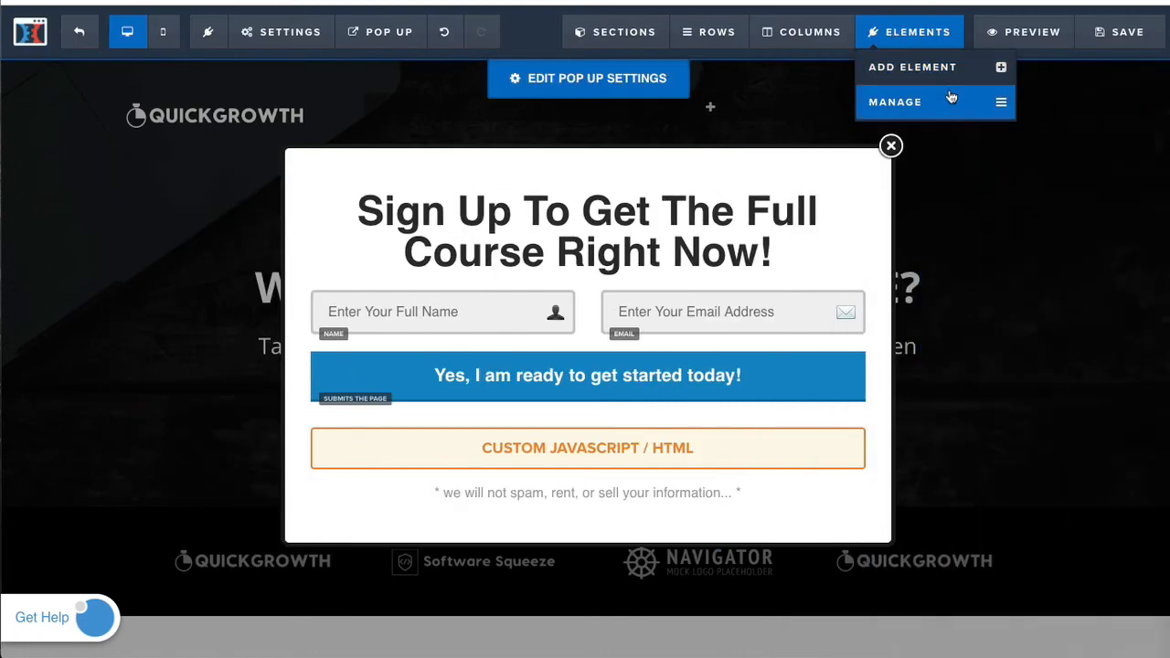
click(940, 81)
scroll(1000, 405, down, 10)
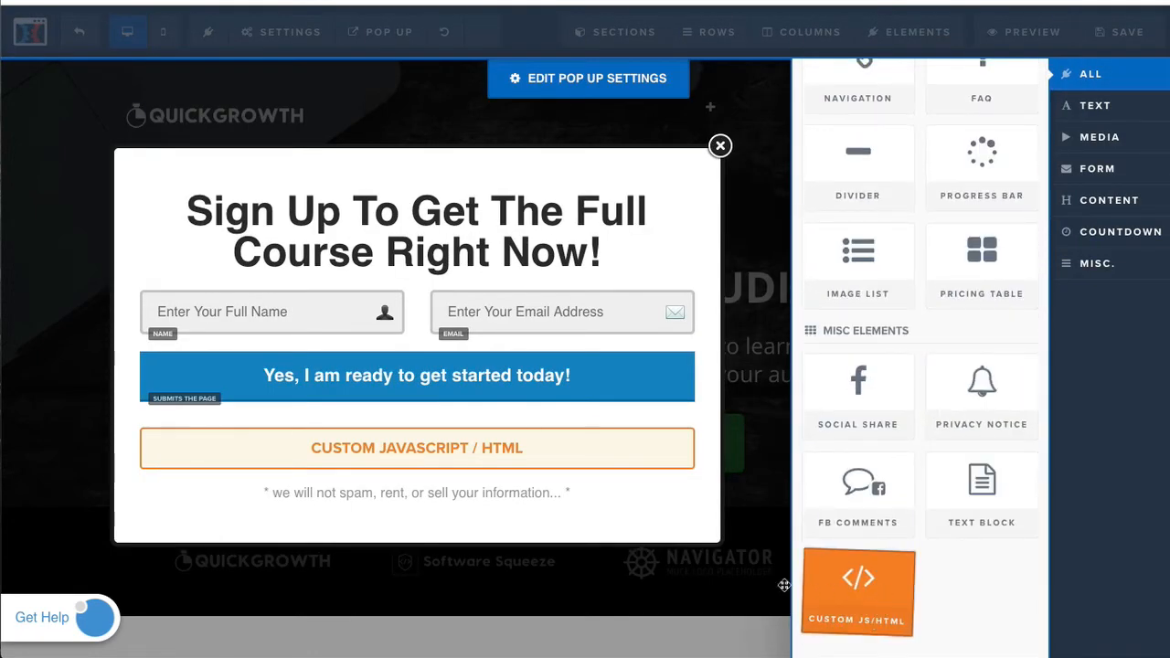
click(449, 452)
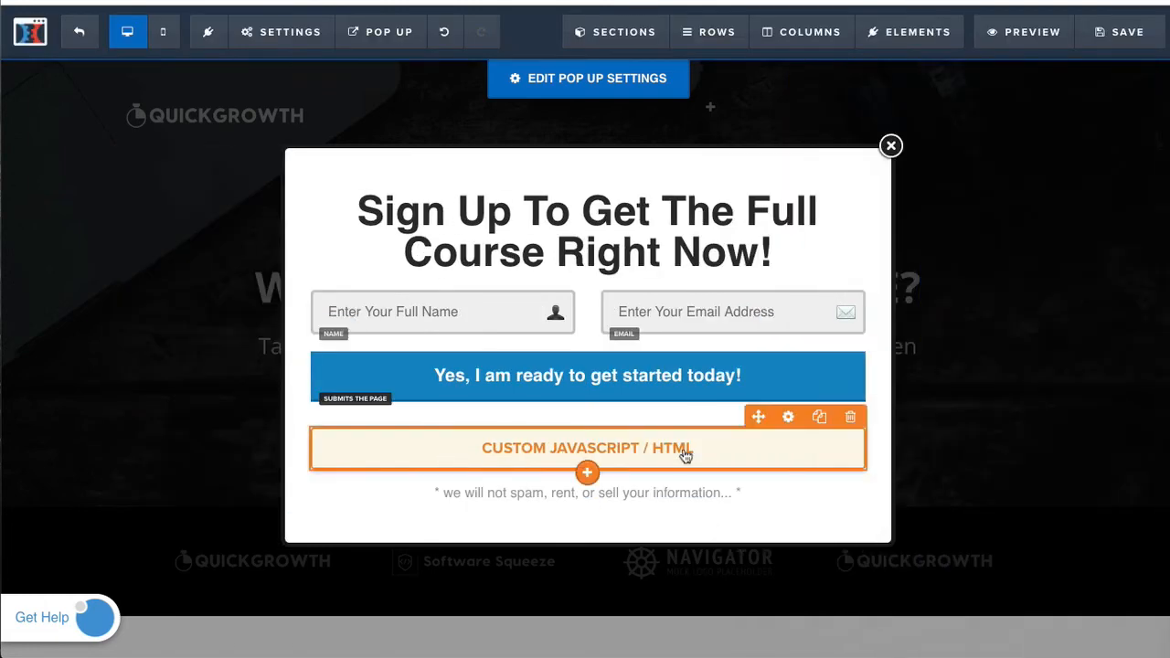
click(685, 455)
click(1012, 220)
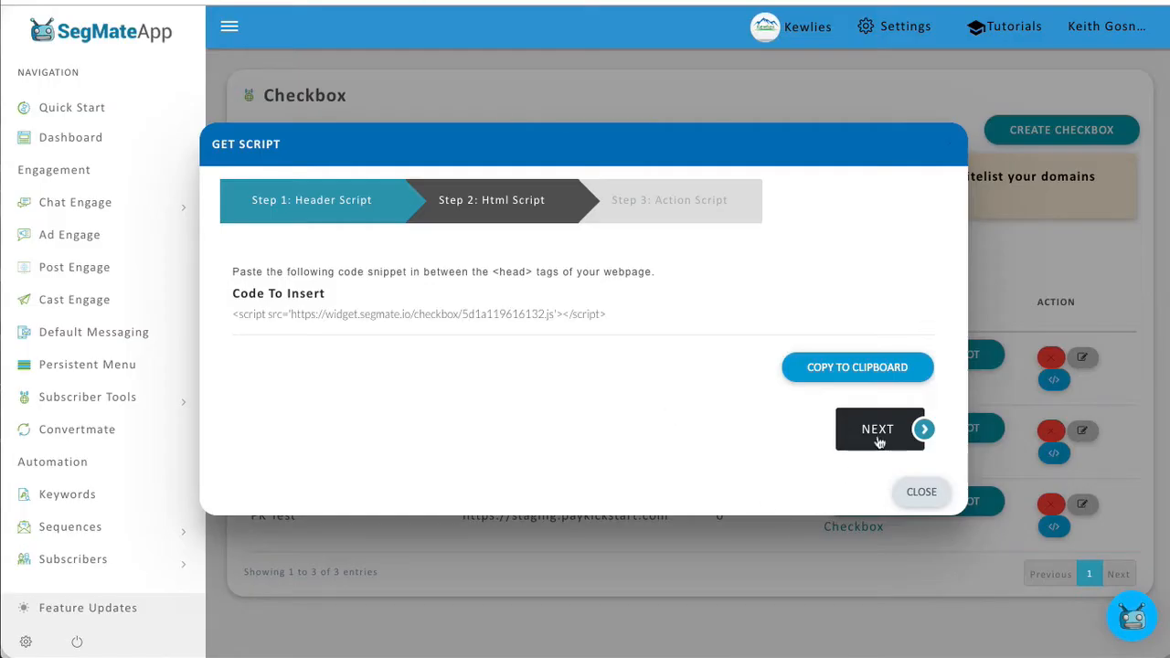
View the checkbox's HTML script in SegMate, check the button selector in the ClickFunnels custom code and close the code
click(877, 430)
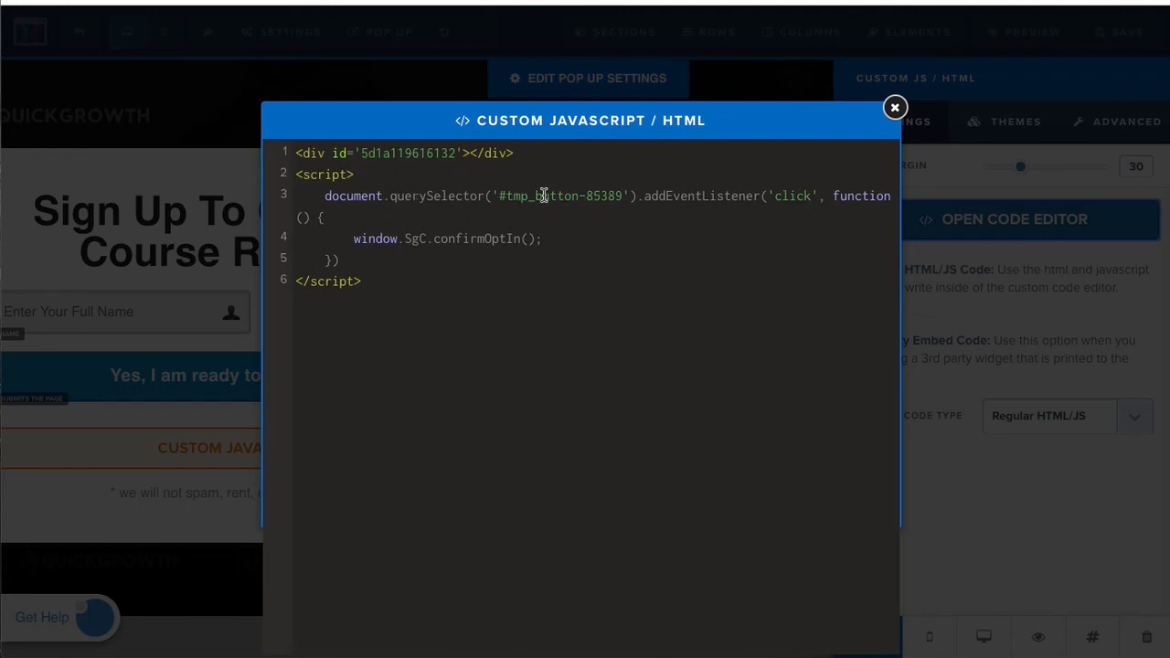
drag(608, 196, 542, 194)
click(677, 196)
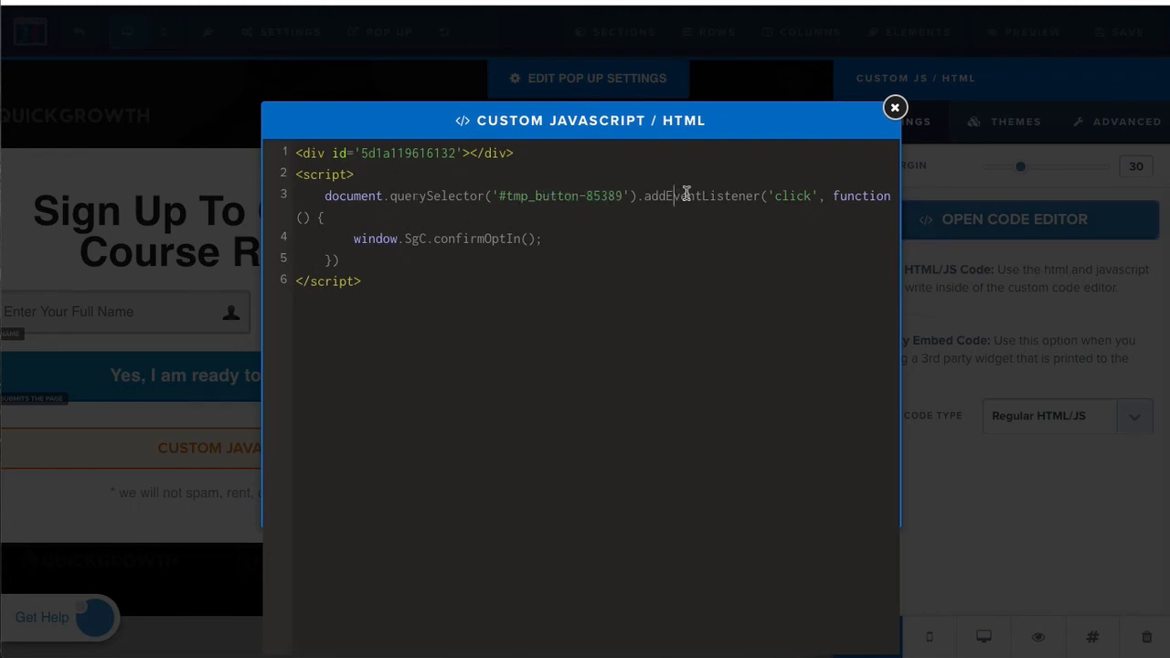
click(895, 108)
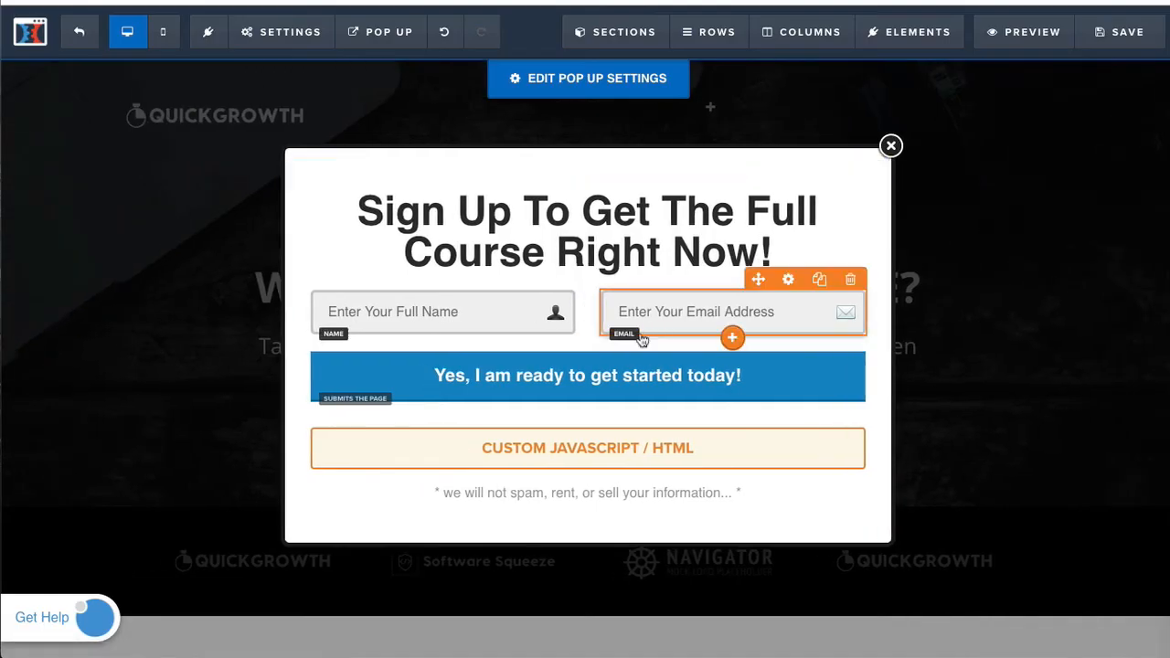
Open the CSS info of the pop-up's sign up button, highlight its CSS ID selector and close the info
click(578, 385)
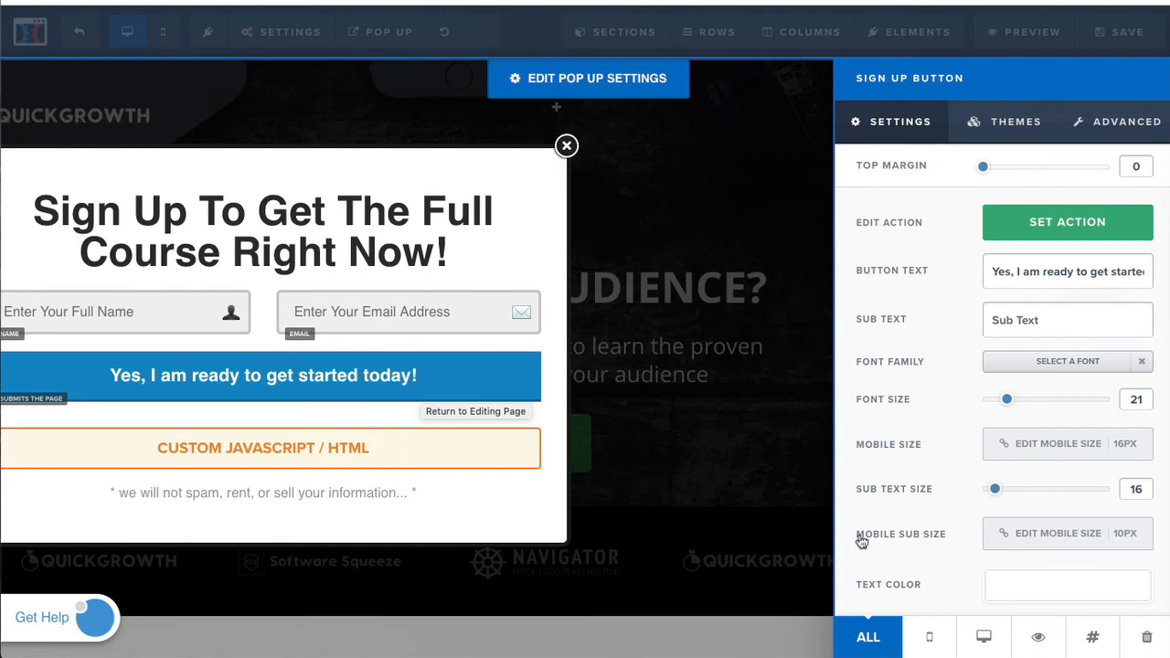
click(1093, 639)
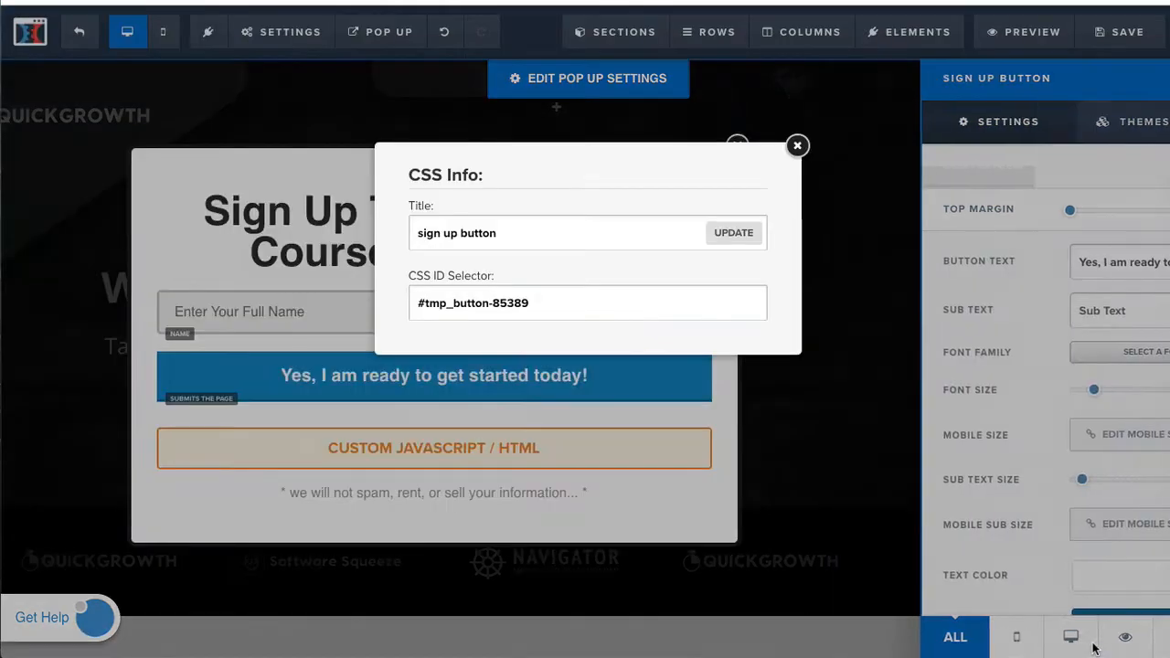
triple_click(516, 302)
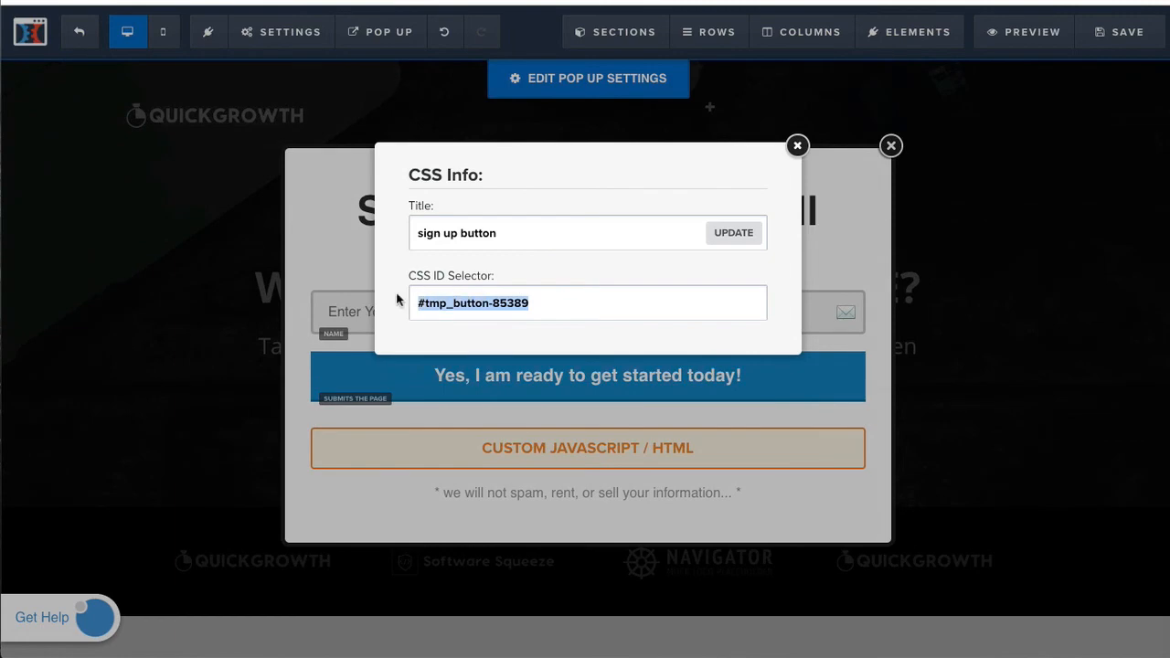
drag(425, 303, 405, 305)
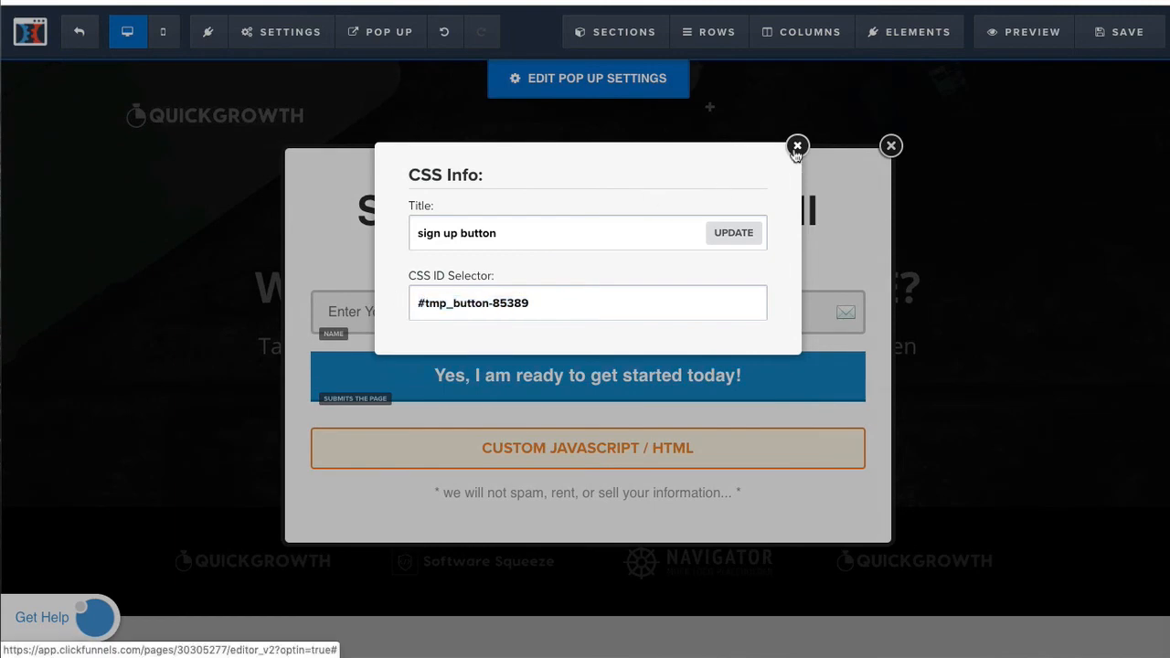
click(796, 146)
Reopen the pop-up's custom element code, highlight the #tmp_button-85389 selector in the querySelector call and close the code
click(588, 376)
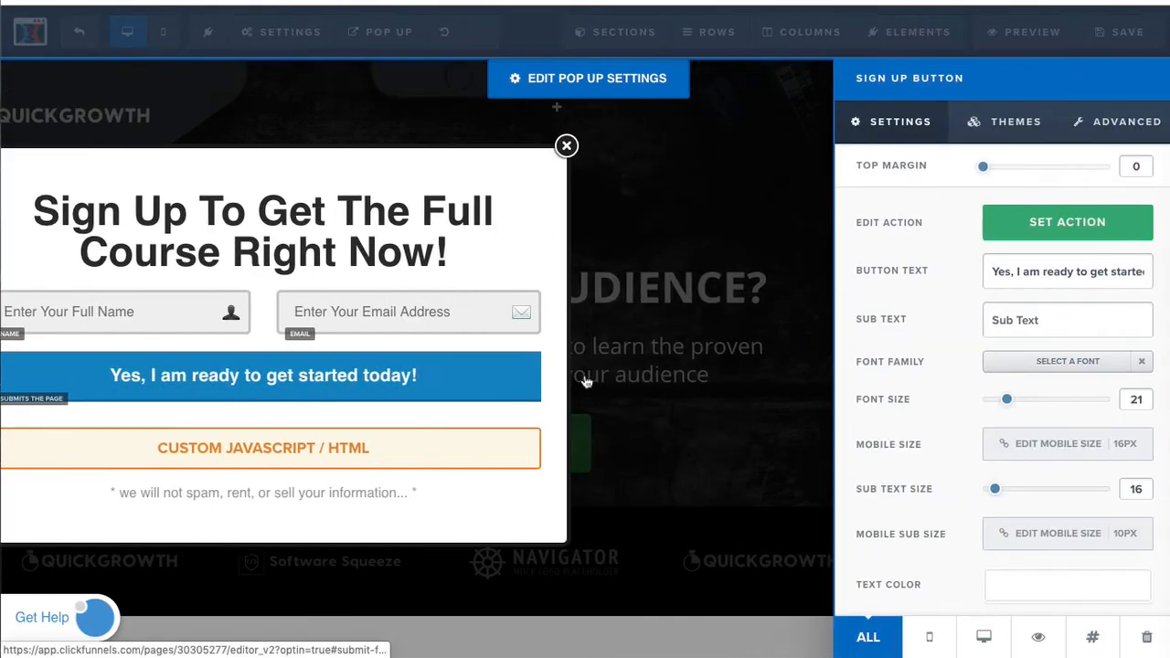
click(412, 461)
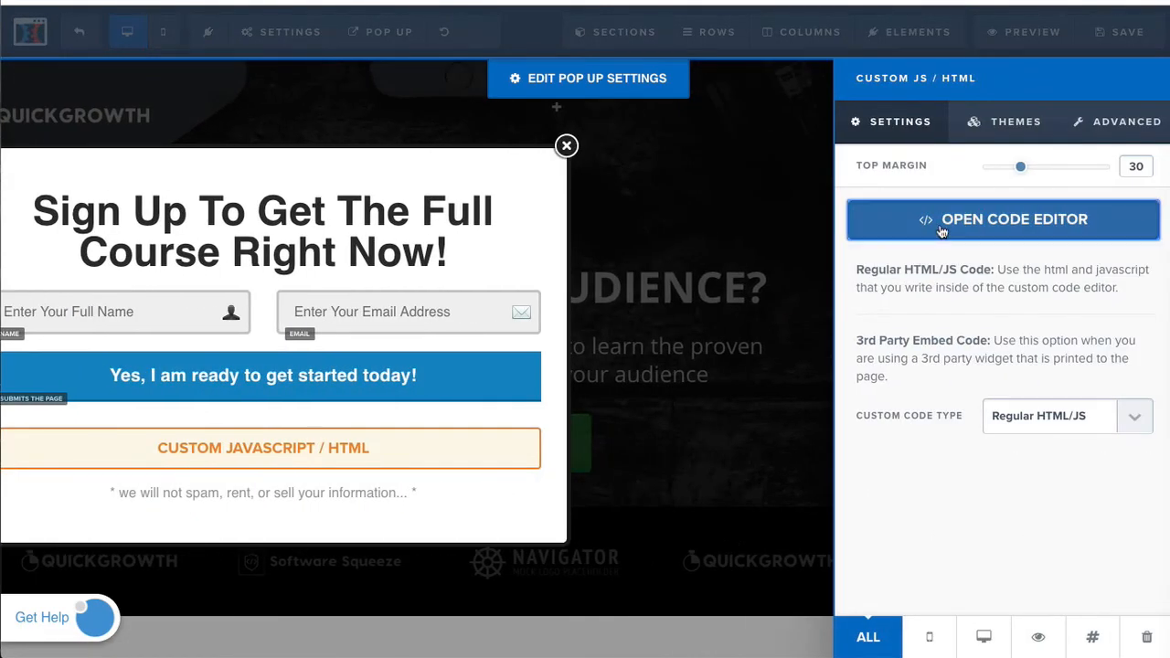
click(941, 224)
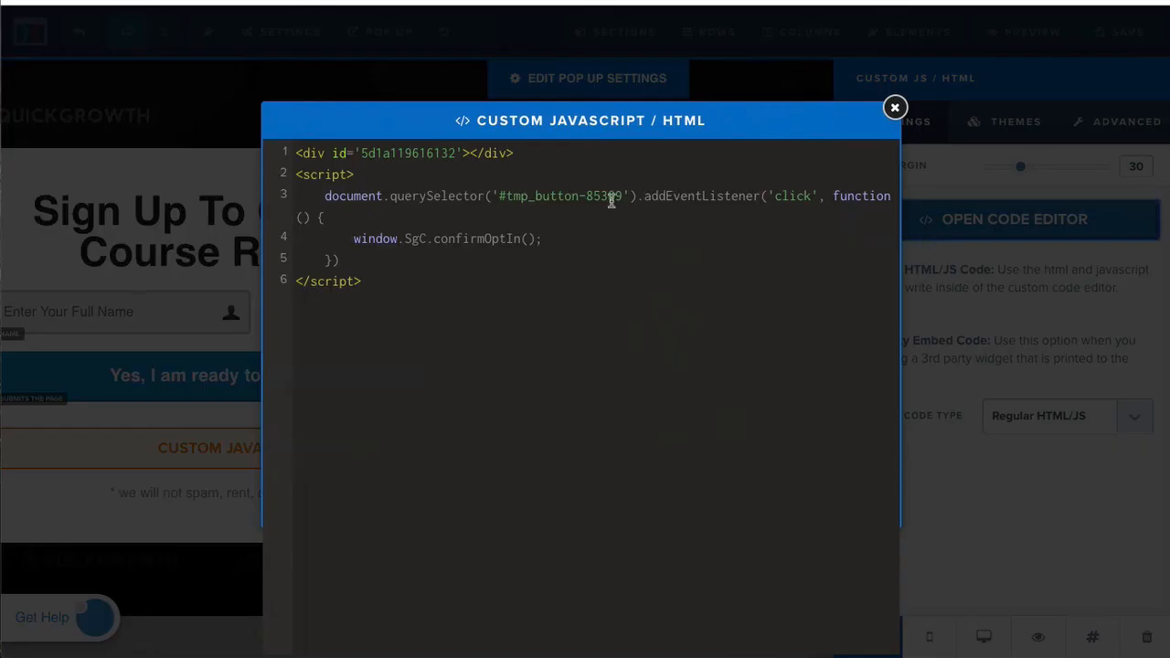
drag(622, 195, 499, 196)
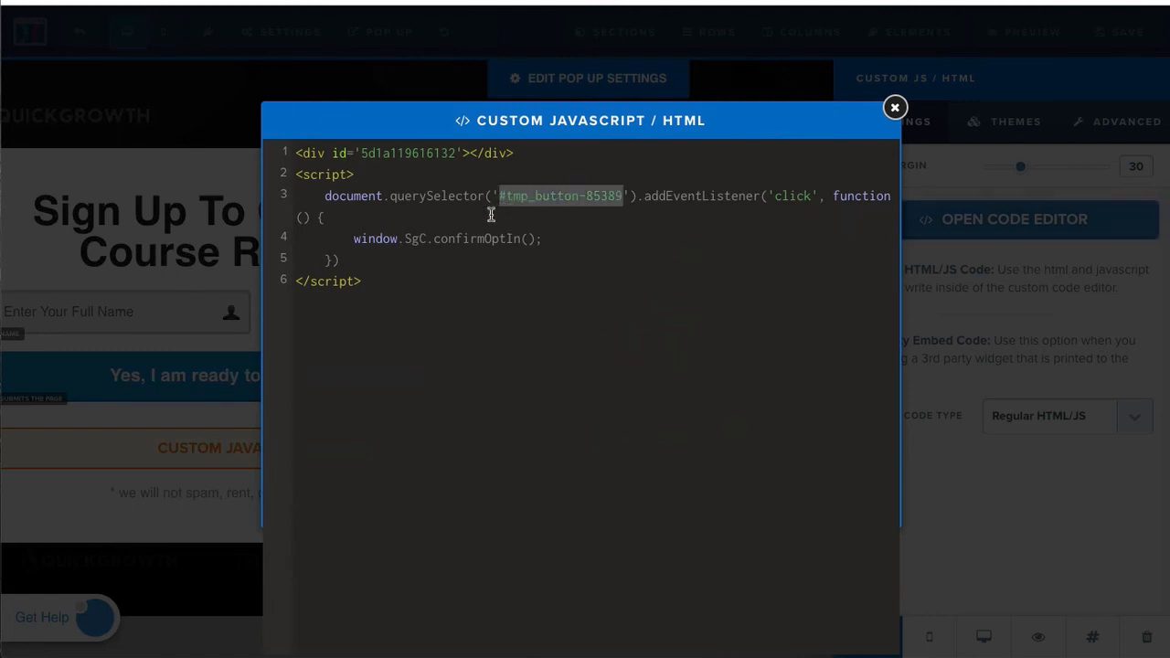
click(530, 219)
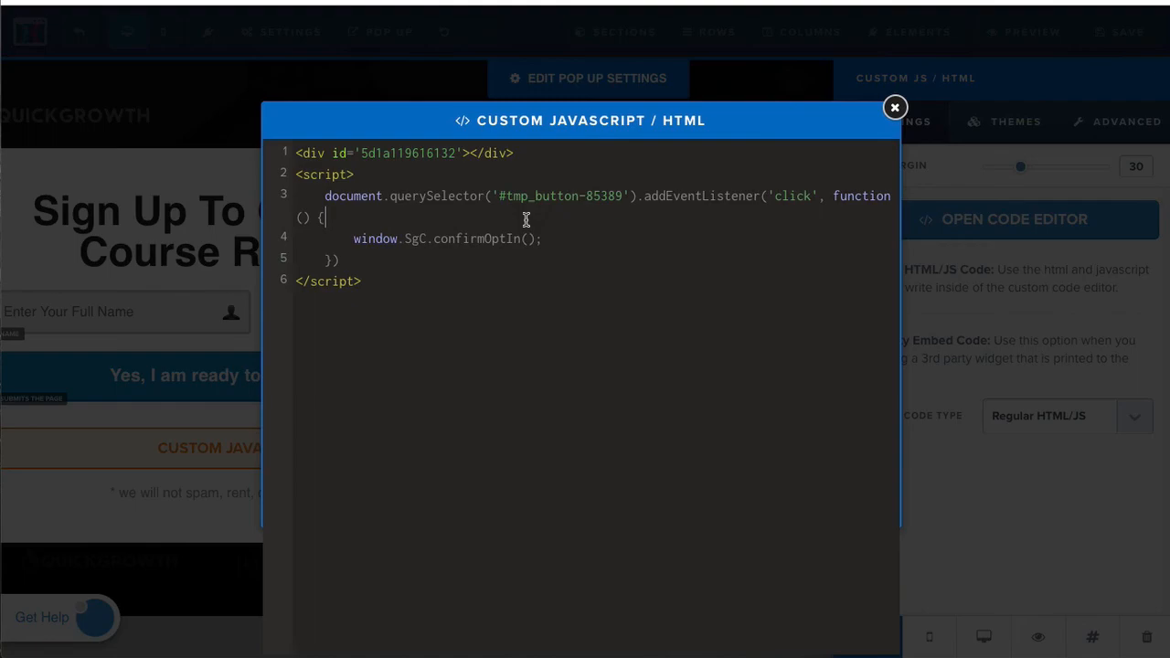
click(895, 109)
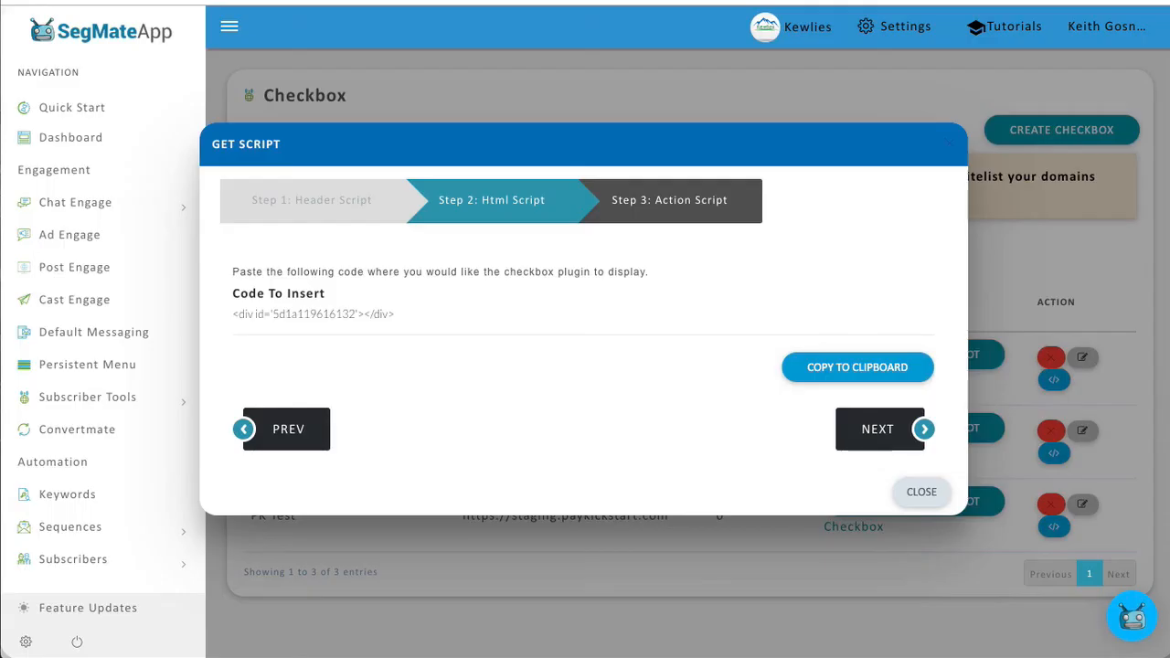
Switch to SegMate, review the checkbox's action script with its button onclick example, and go back to the HTML script
click(873, 427)
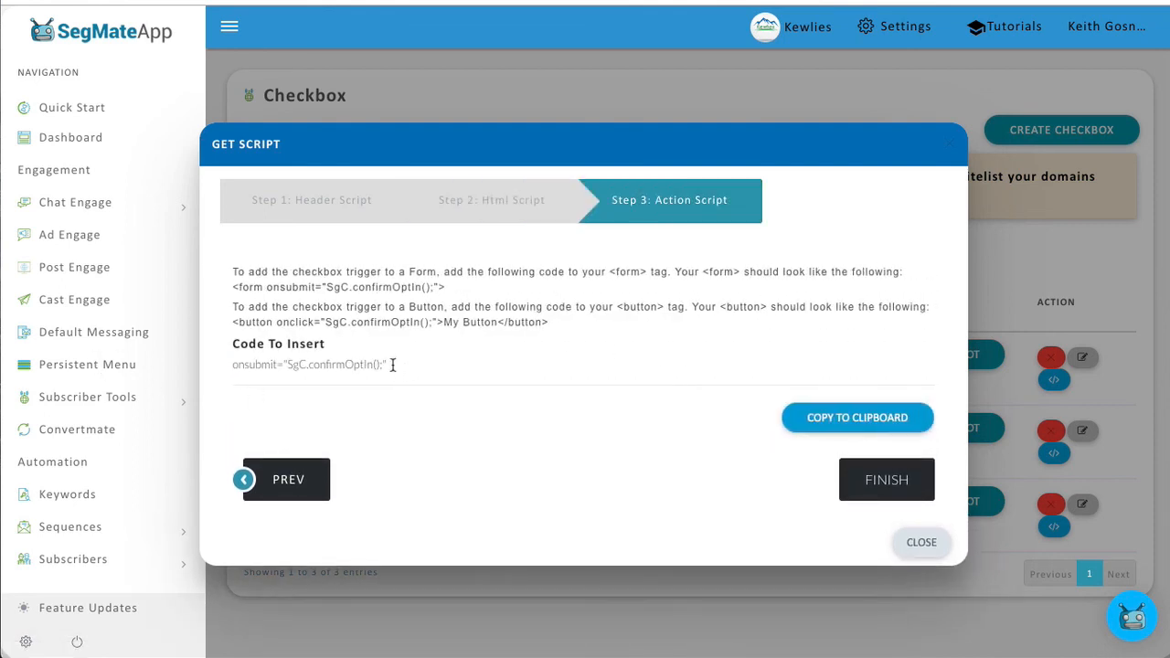
drag(235, 321, 564, 328)
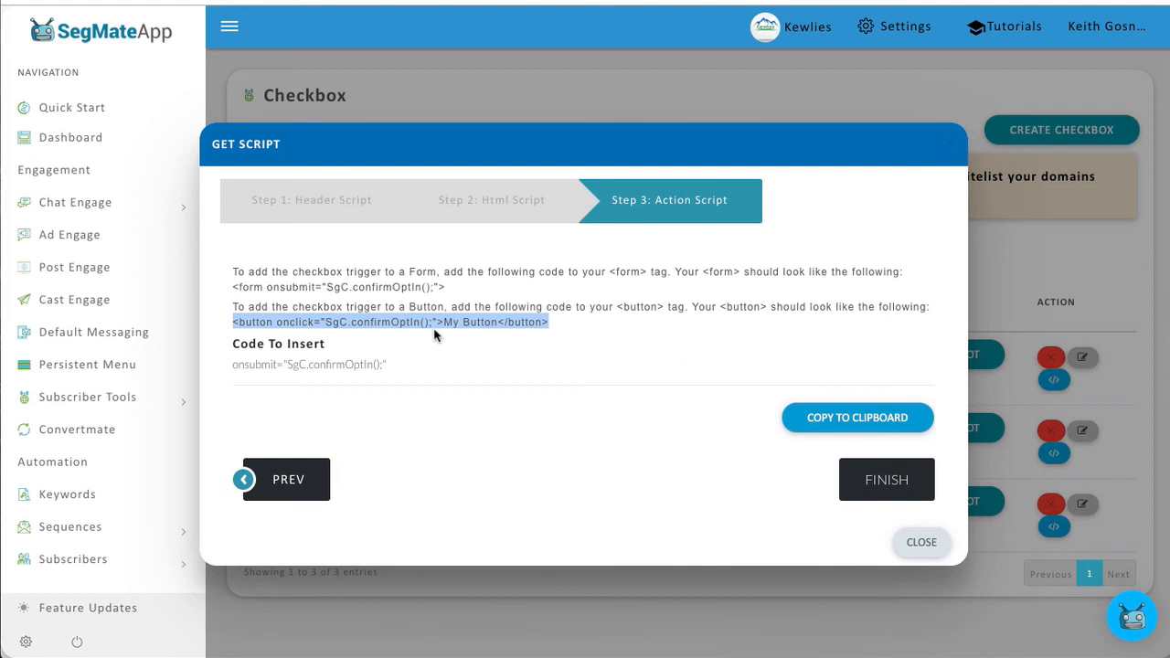
click(460, 337)
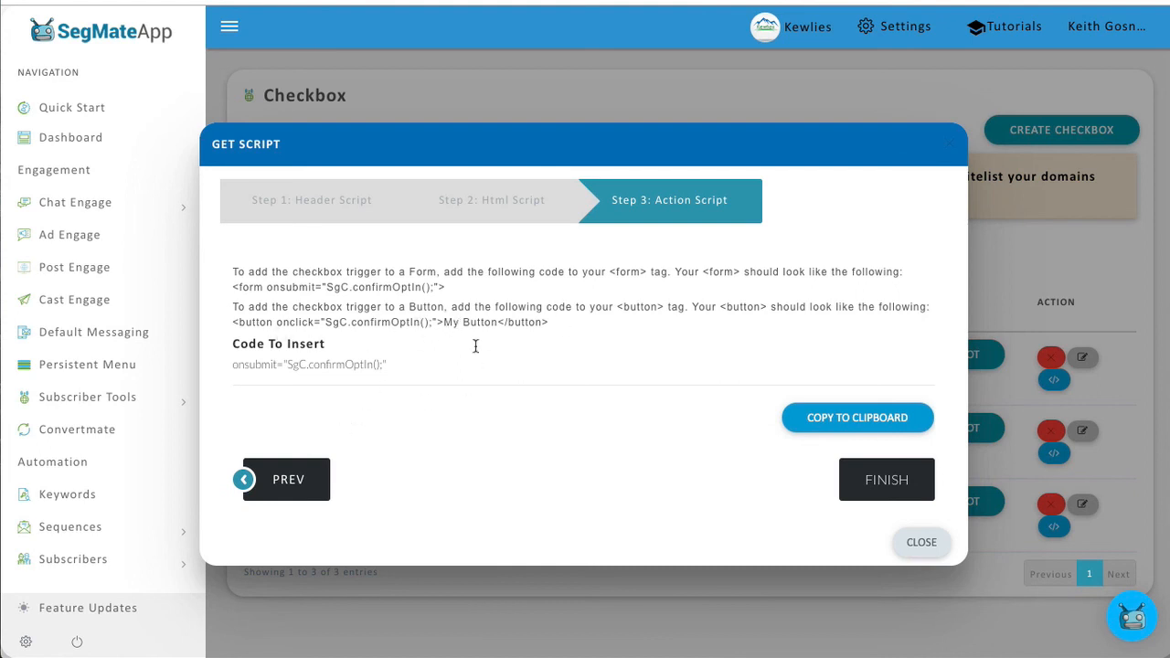
click(301, 481)
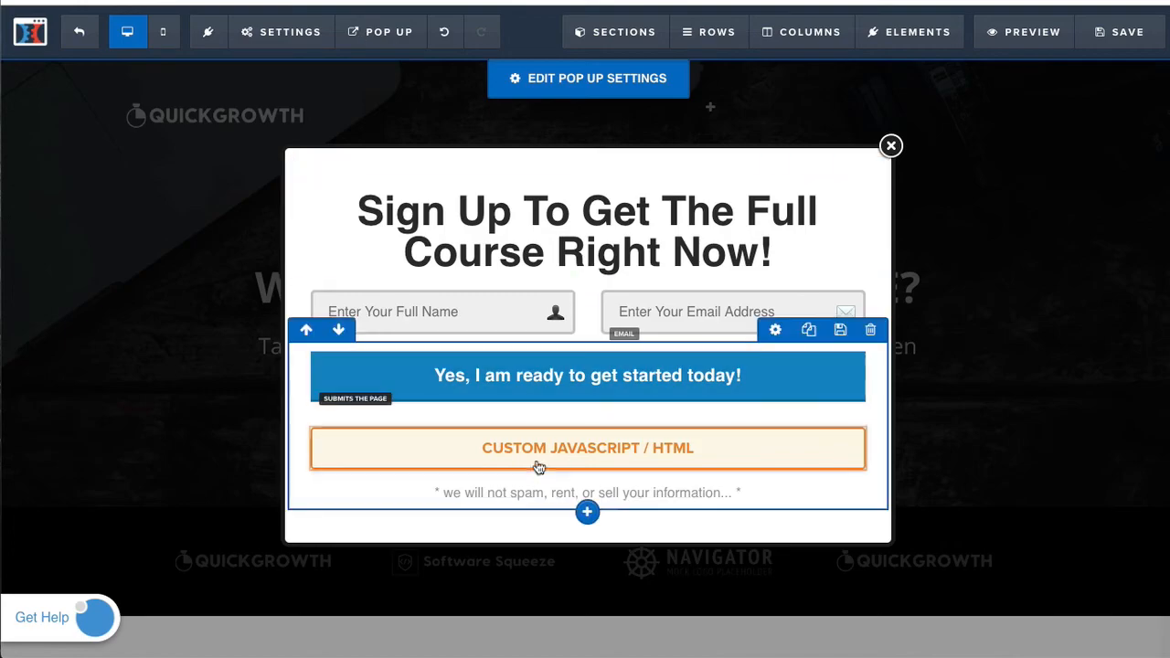
Switch to ClickFunnels, recheck the custom element's click listener code against SegMate's action script and close it
click(539, 457)
click(942, 234)
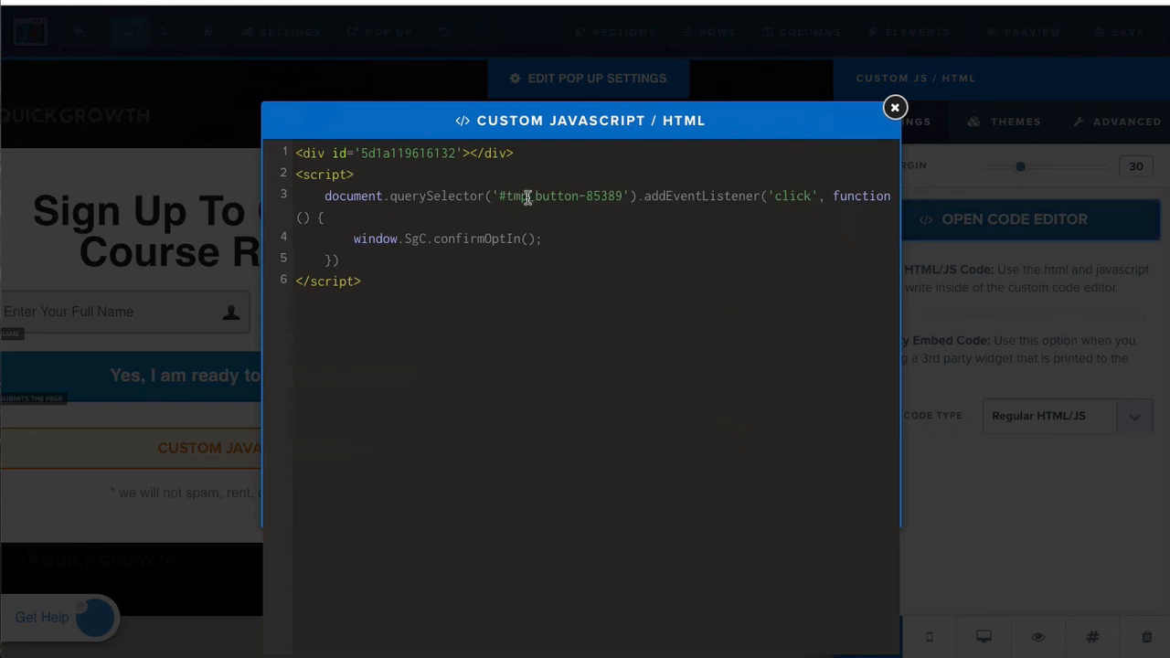
click(894, 108)
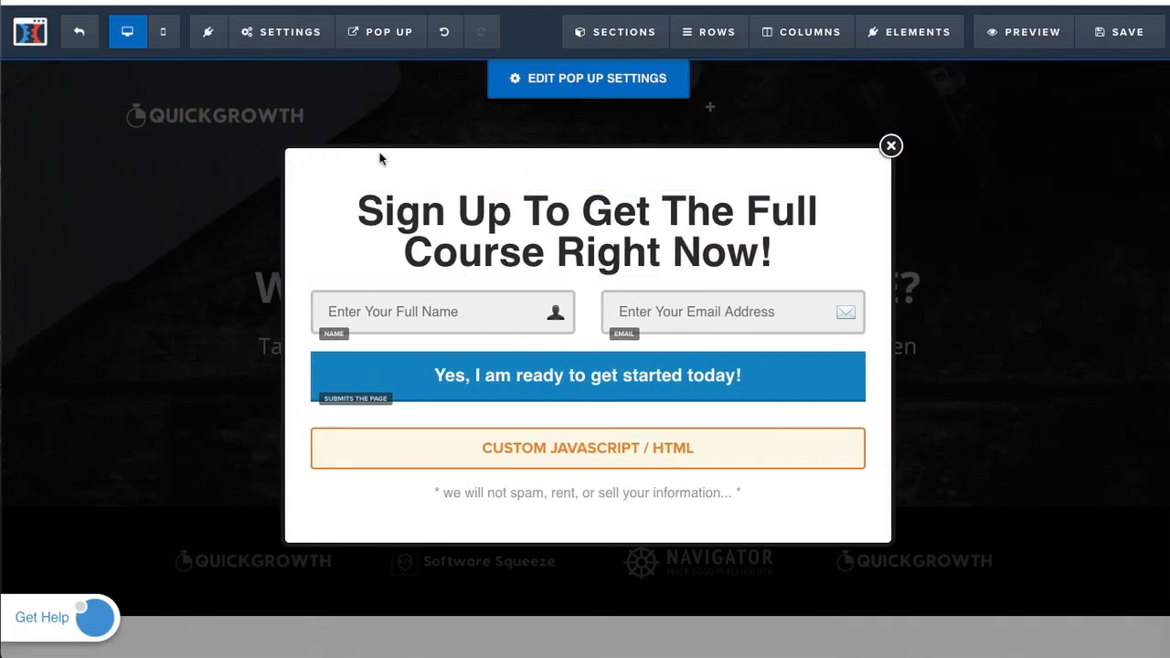